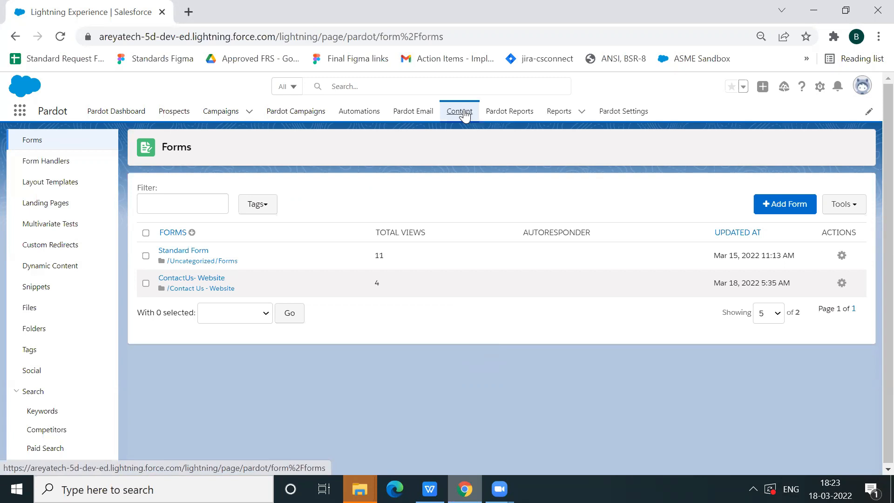
Open the ContactUs- Website form for editing and review its name, folder, tracker domain and campaign
left_click(34, 141)
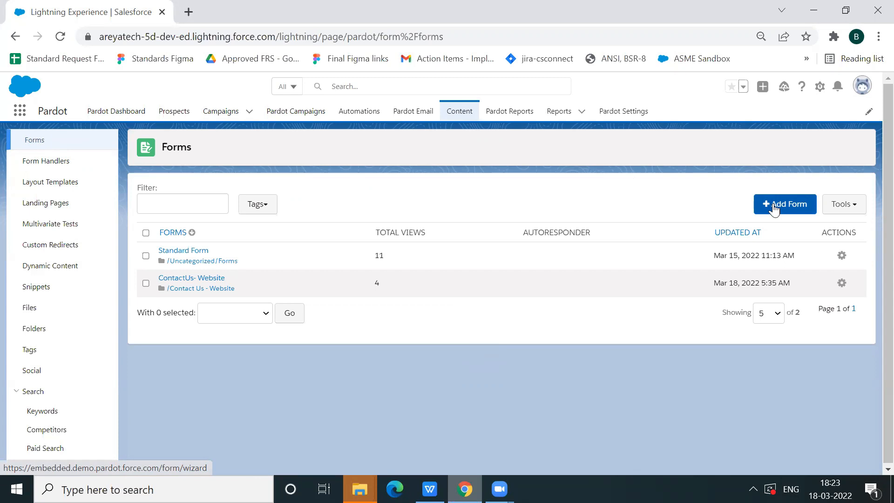
left_click(222, 280)
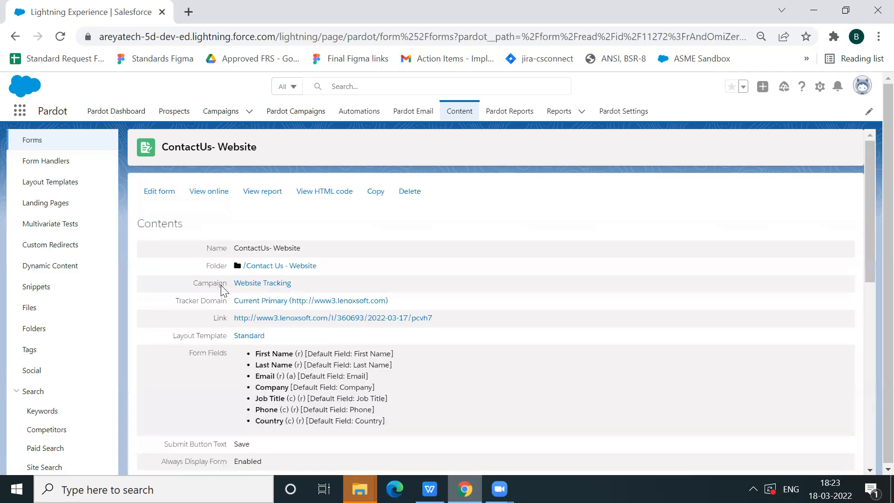
left_click(702, 152)
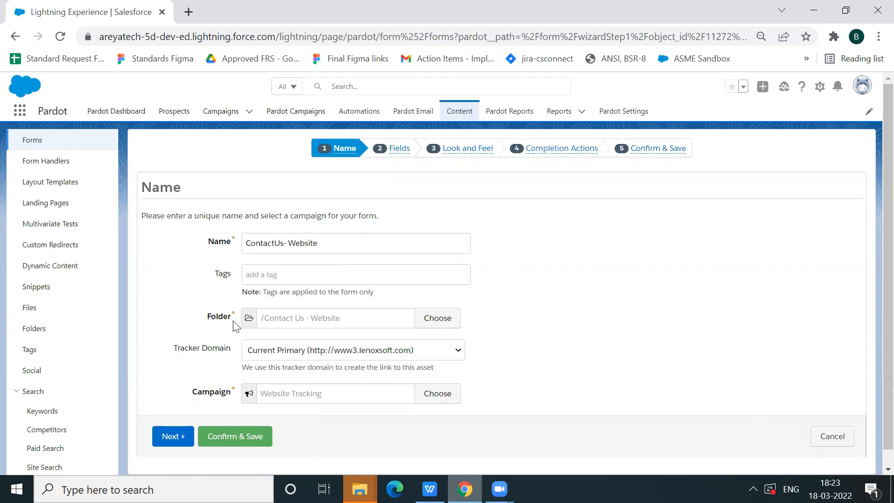
left_click_drag(235, 326, 232, 392)
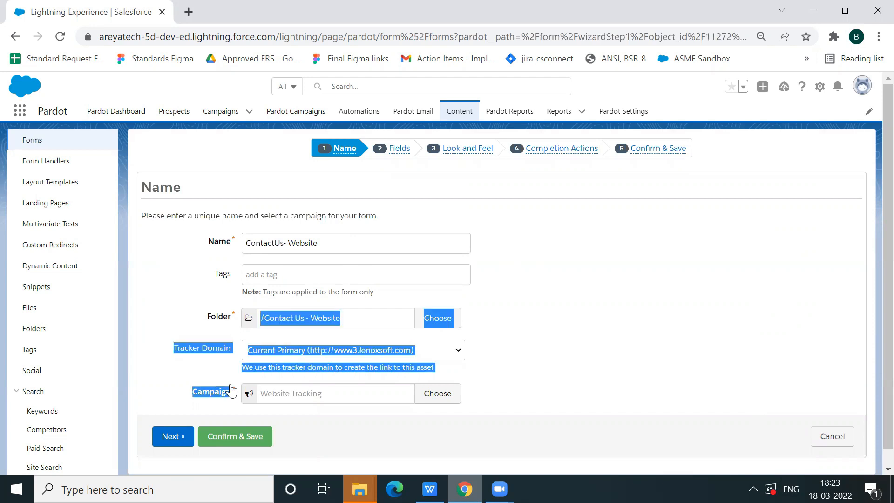
left_click(200, 371)
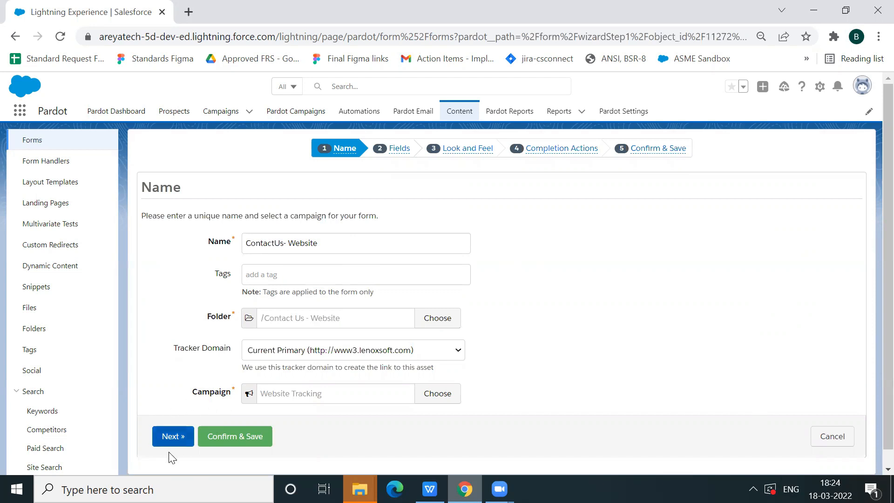
Go to the form's fields and review the Job Title field's progressive profiling conditions, then save the field
left_click(181, 436)
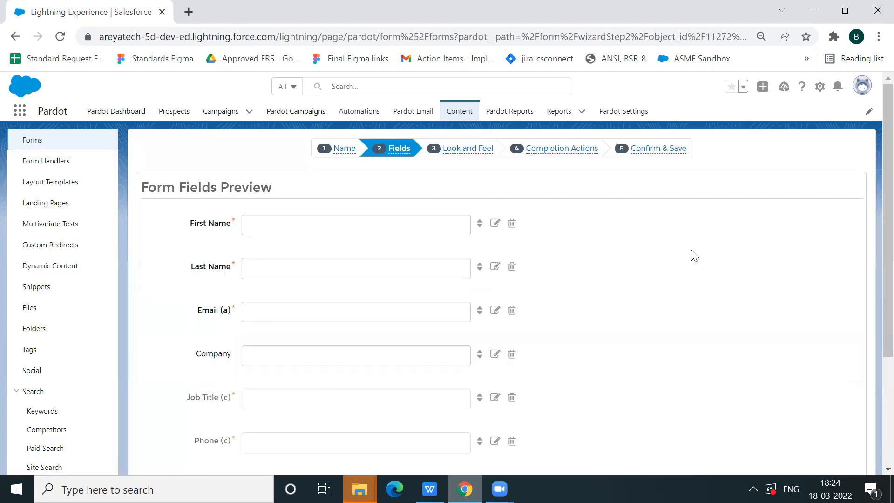
scroll(872, 233, "down", 2)
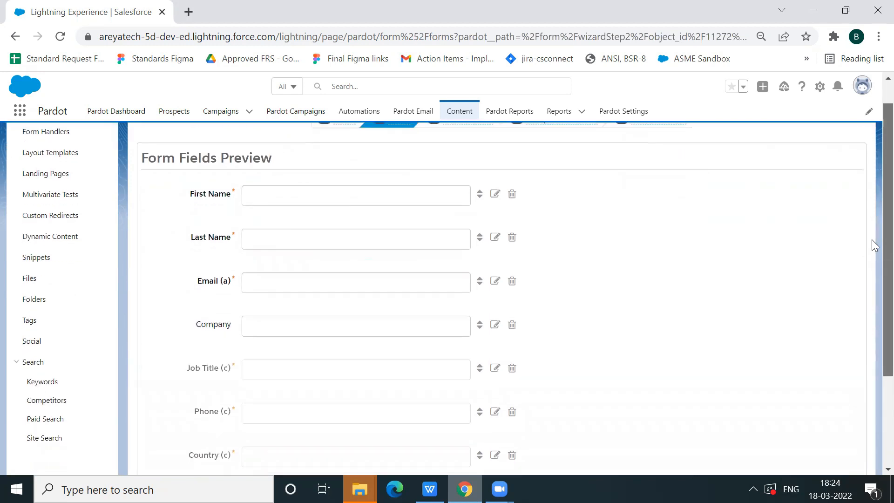
scroll(871, 275, "down", 1)
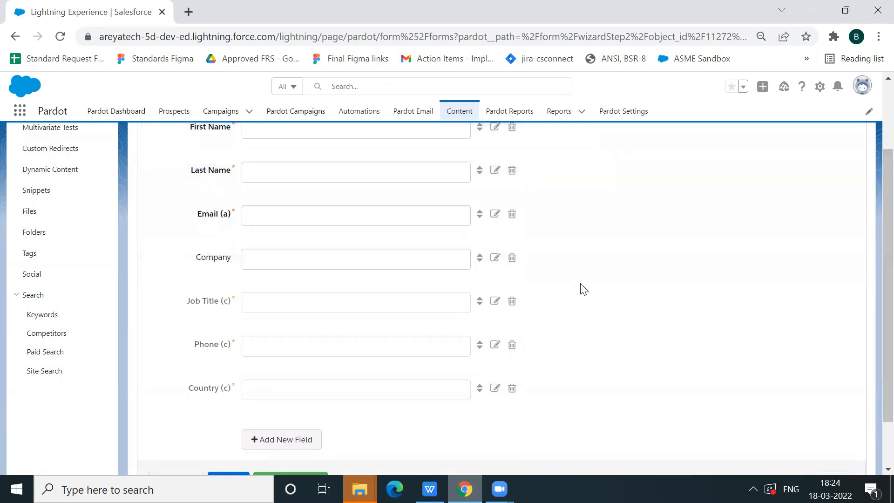
left_click(495, 306)
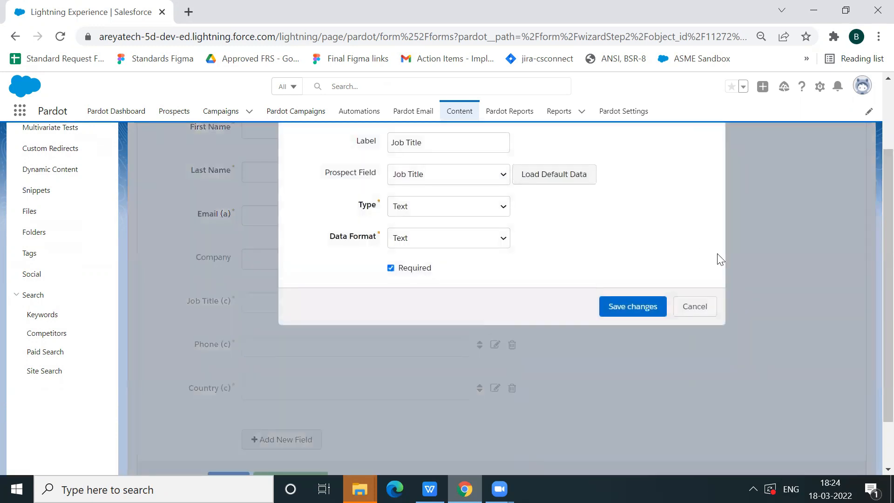
scroll(871, 278, "up", 2)
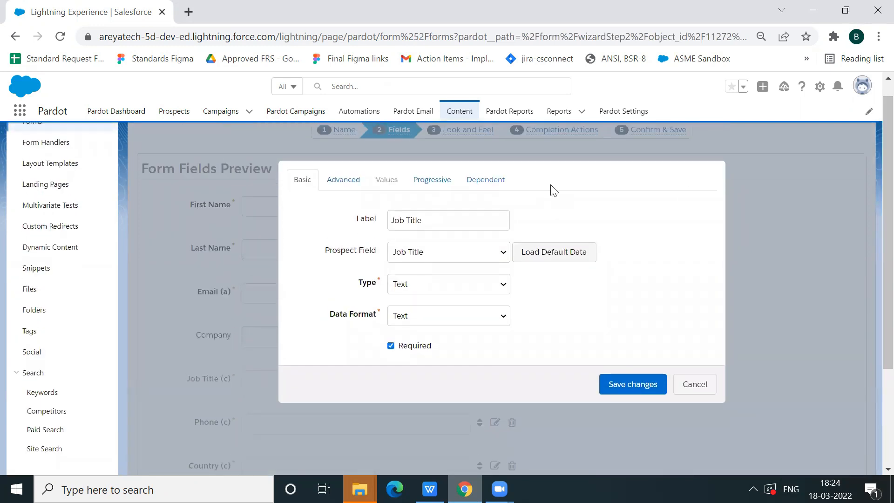
left_click(433, 184)
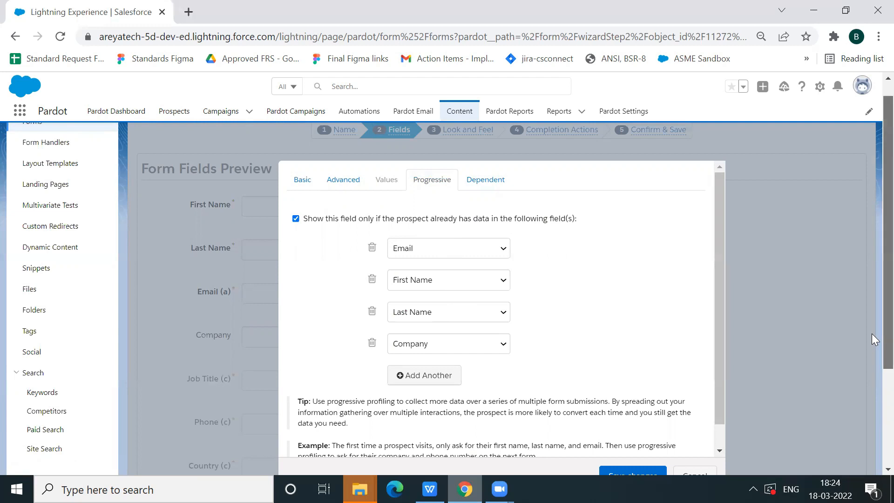
scroll(871, 333, "down", 1)
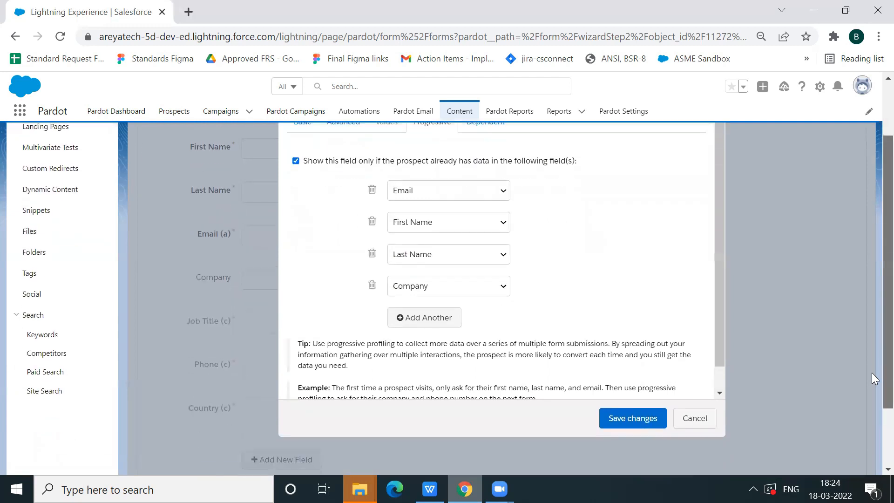
left_click(624, 418)
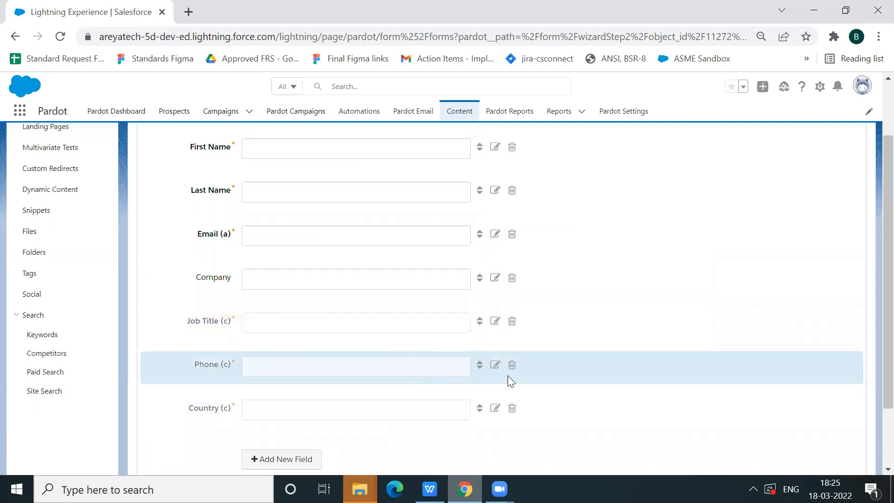
Review the Phone field's basic settings and progressive profiling conditions, and save the field
left_click(494, 365)
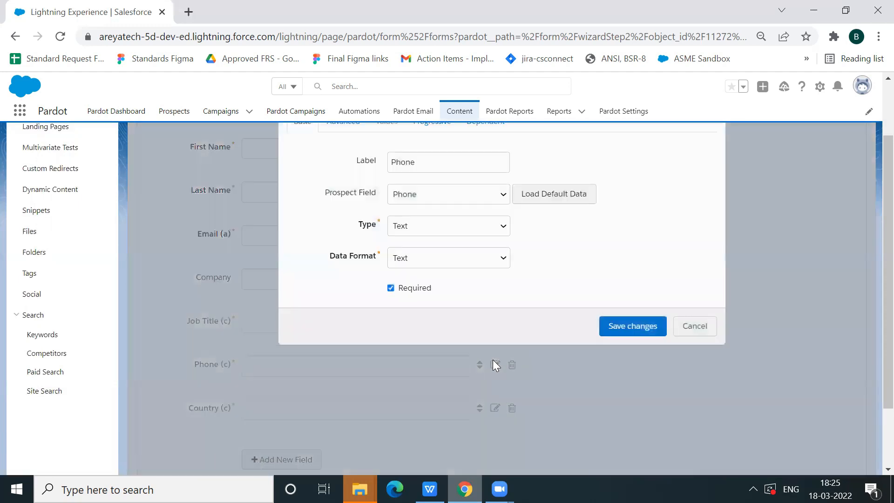
scroll(871, 271, "up", 1)
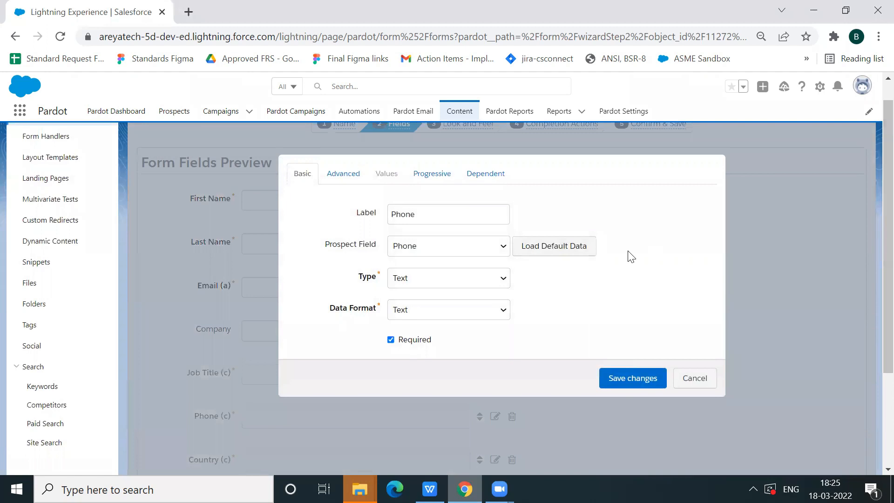
left_click(444, 174)
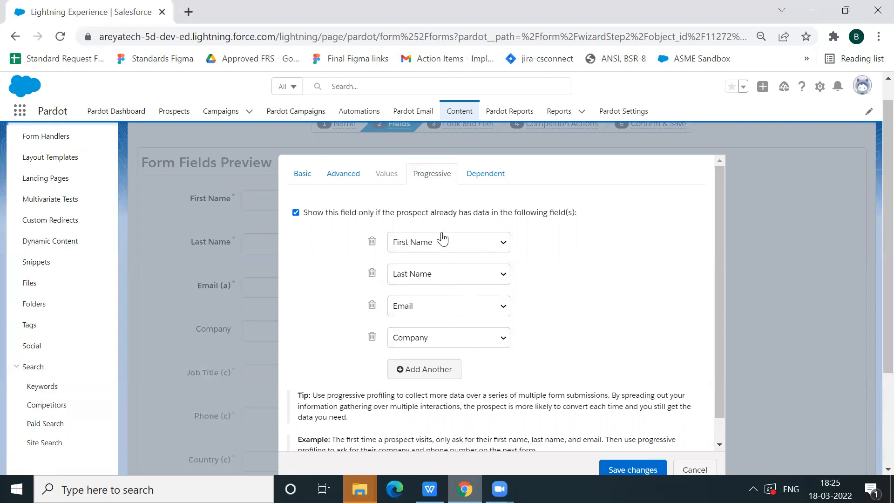
left_click(622, 470)
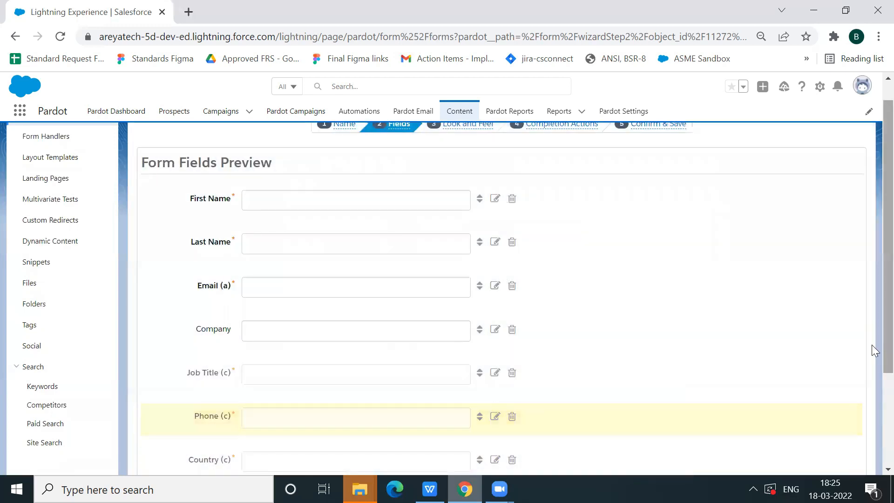
Check the Country field's basic settings and progressive profiling conditions, and save the field
scroll(871, 410, "down", 3)
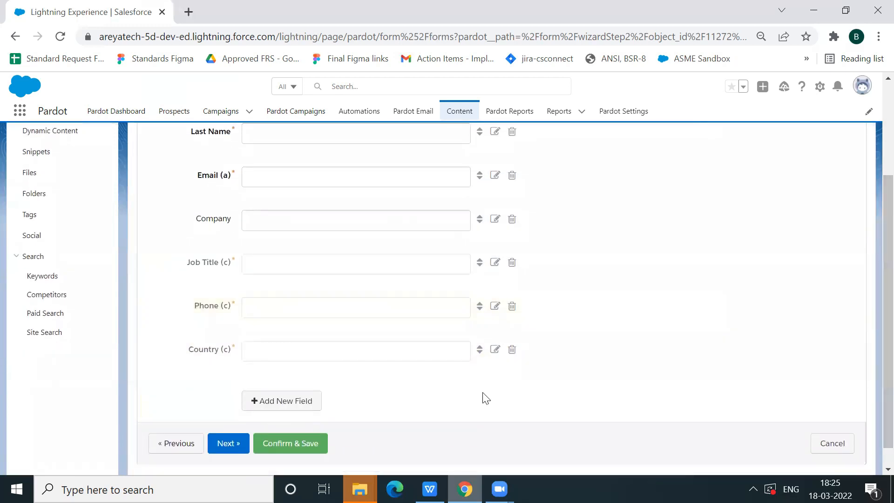
scroll(871, 416, "up", 1)
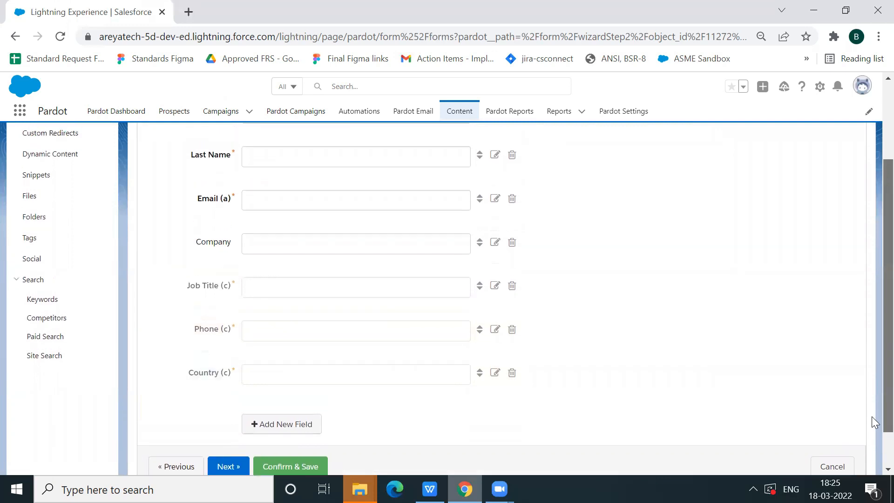
scroll(871, 390, "up", 1)
scroll(871, 391, "down", 1)
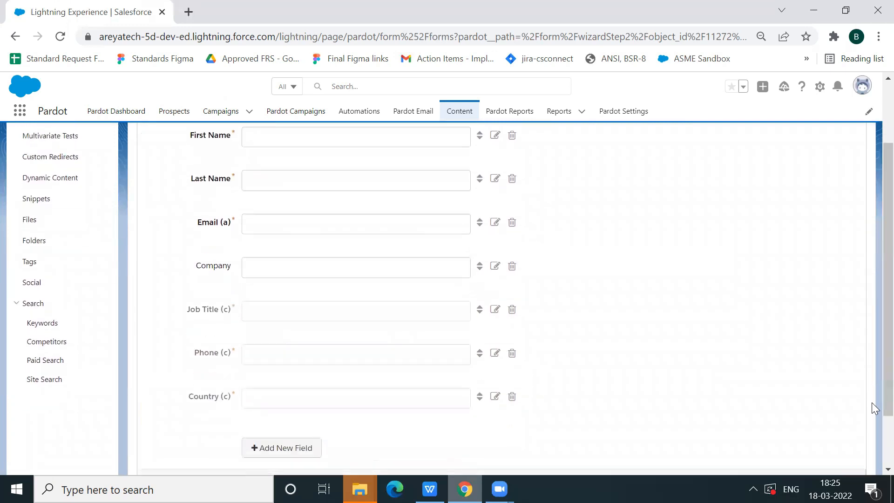
left_click(495, 396)
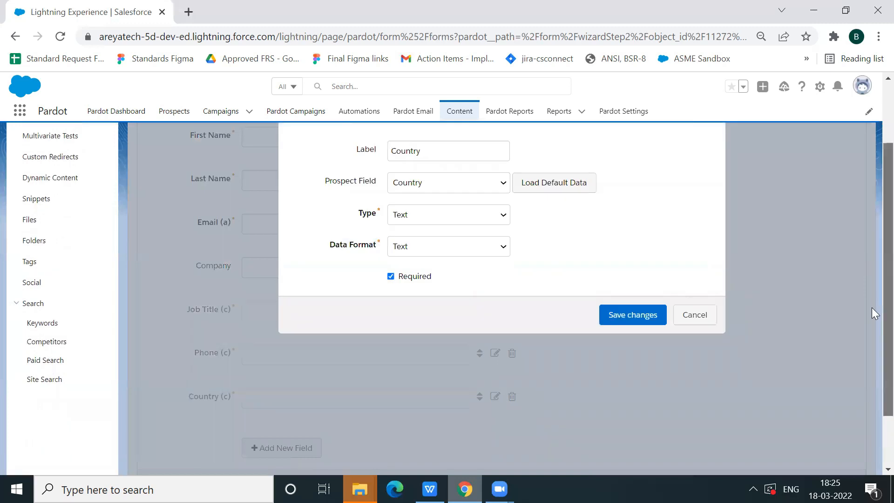
scroll(872, 307, "up", 1)
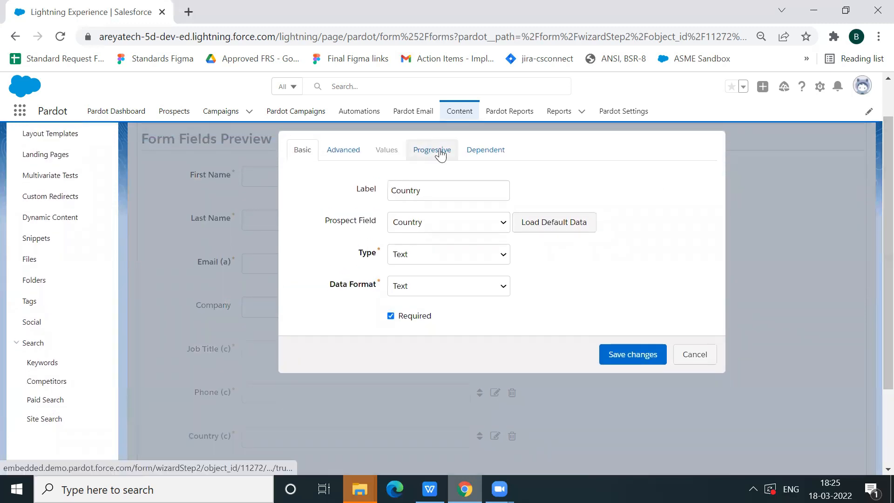
left_click(434, 150)
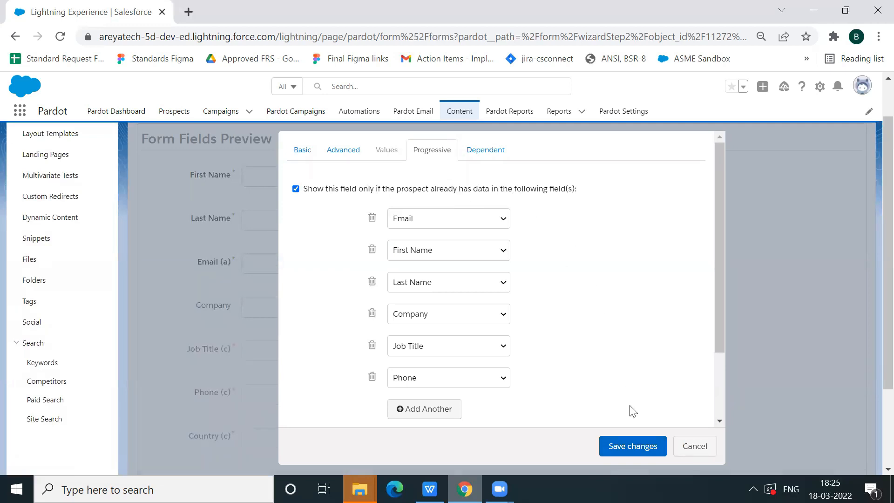
left_click(645, 446)
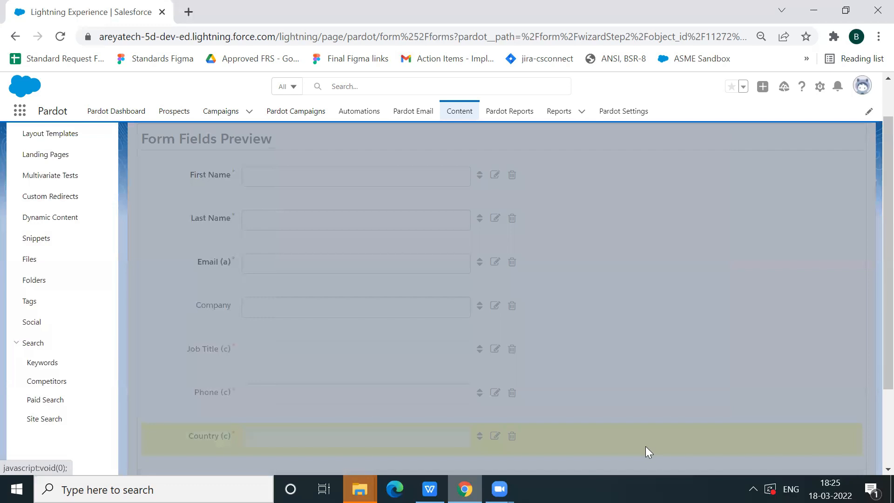
Continue to Look and Feel and examine the above-form and below-form content, the styles and the advanced options
scroll(871, 353, "down", 3)
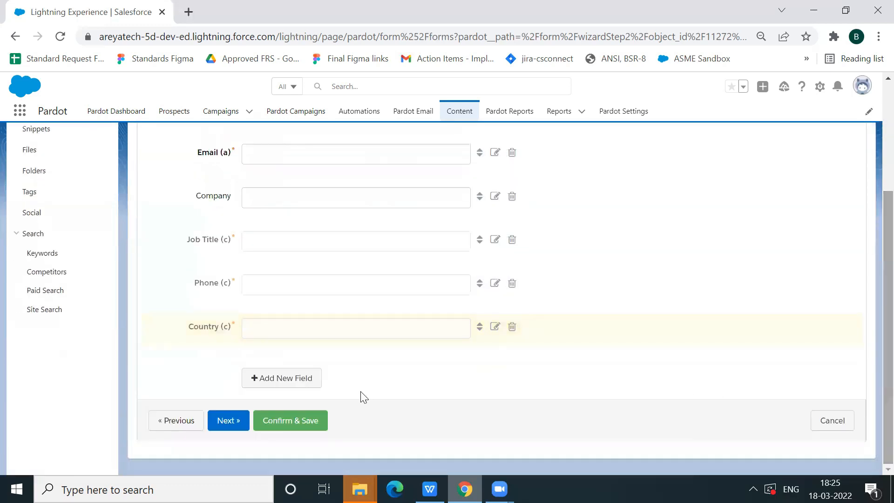
left_click(229, 424)
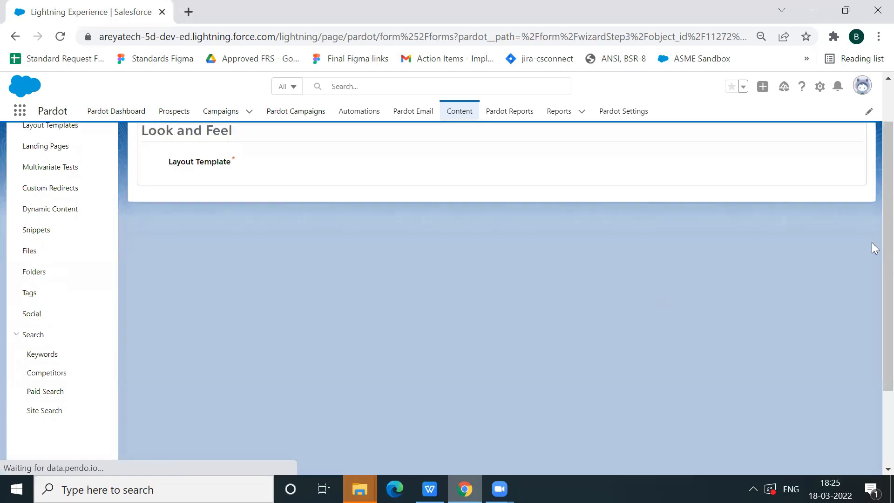
scroll(872, 249, "up", 1)
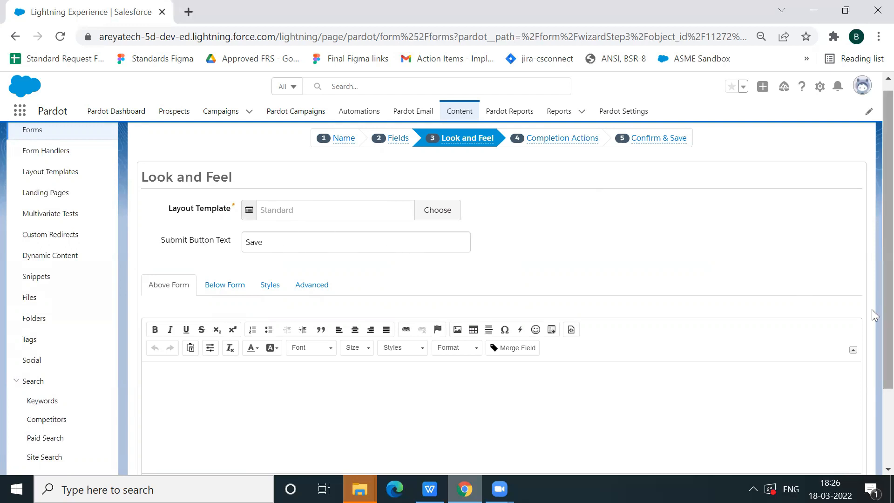
scroll(872, 315, "down", 2)
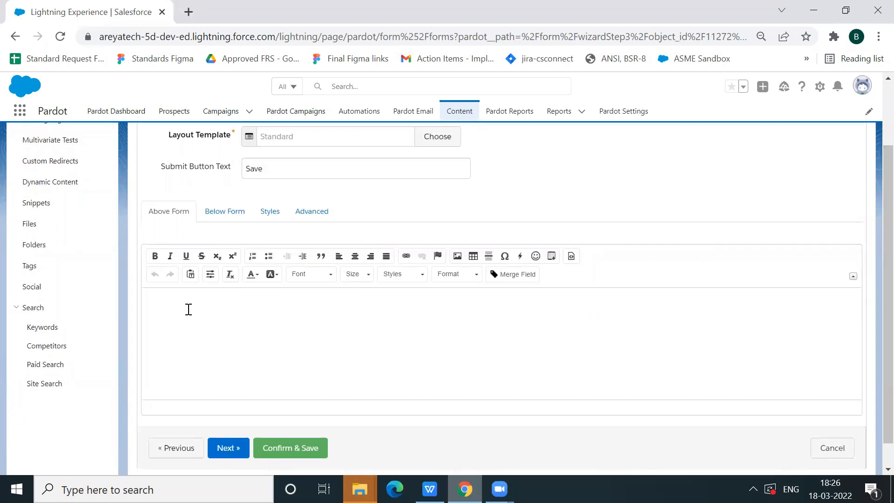
left_click(188, 309)
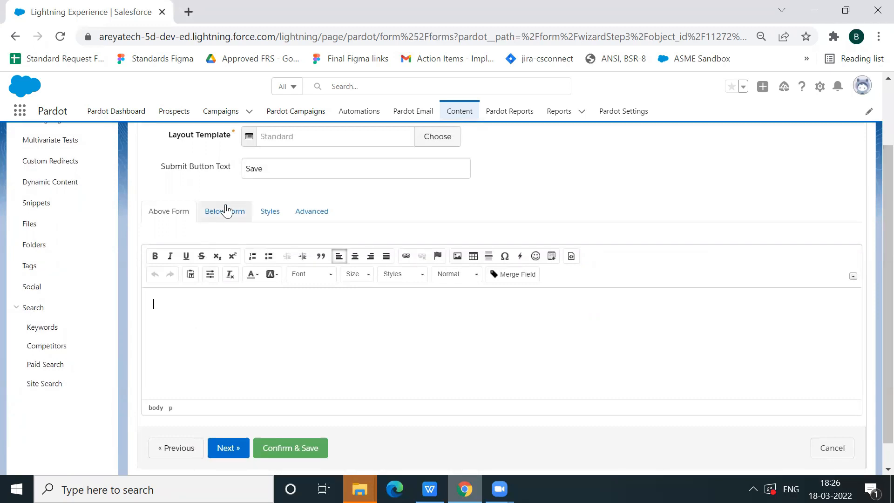
left_click(227, 213)
left_click(271, 212)
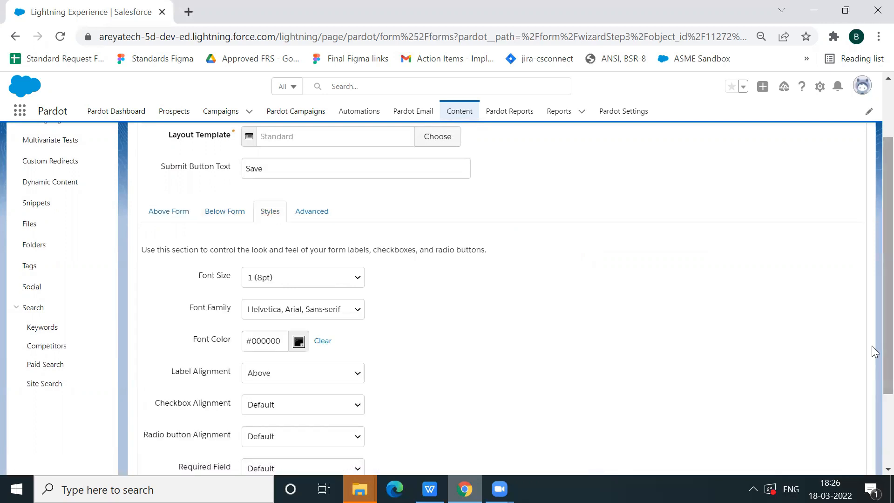
mouse_move(872, 353)
left_mouse_down()
mouse_move(872, 393)
mouse_move(872, 357)
left_mouse_up()
left_click(313, 199)
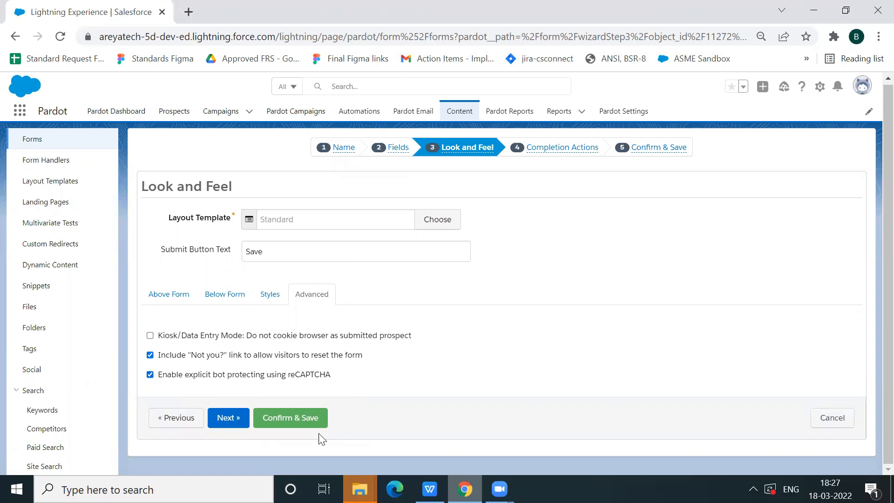
Proceed to Completion Actions and review the thank you content and the form submission options
left_click(234, 424)
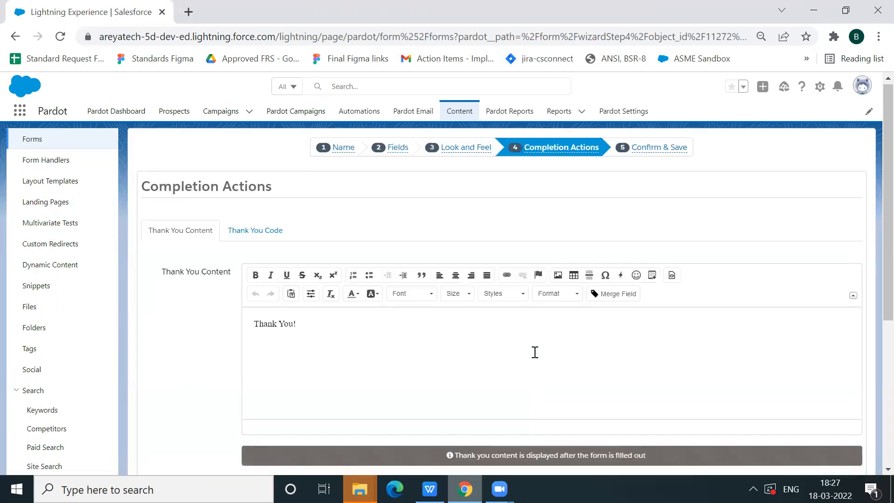
left_click(511, 333)
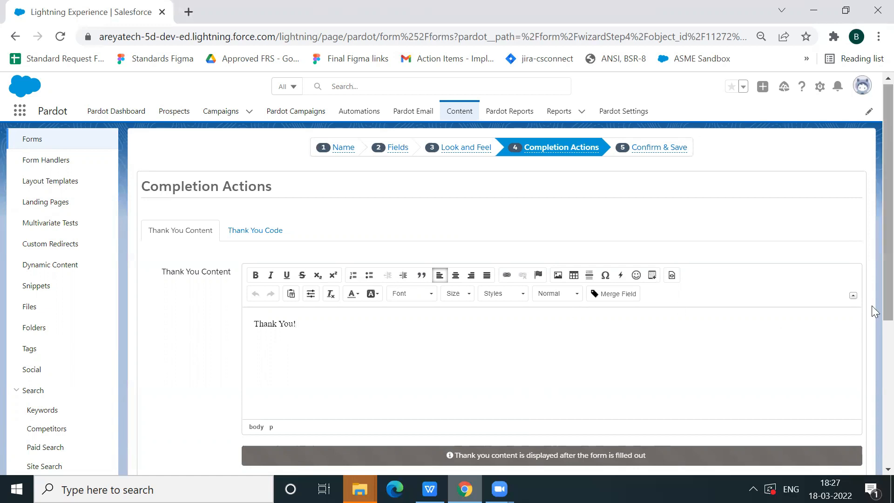
scroll(874, 315, "down", 1)
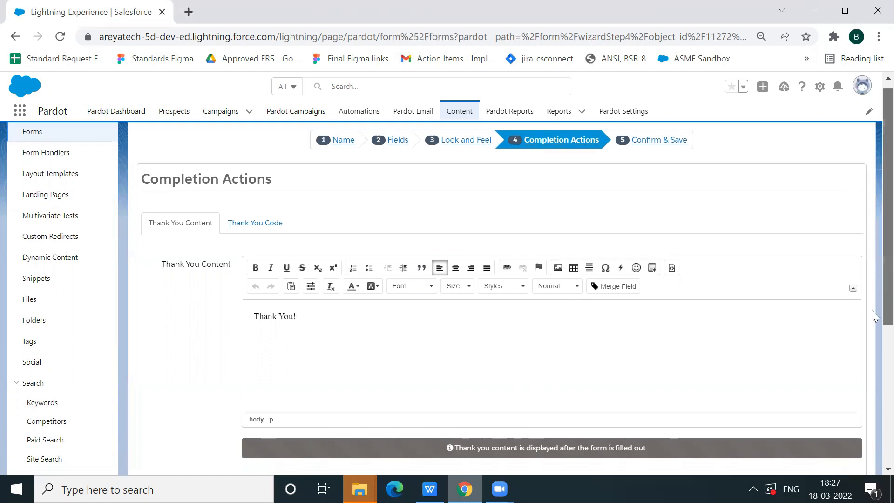
scroll(874, 315, "down", 2)
scroll(871, 335, "up", 1)
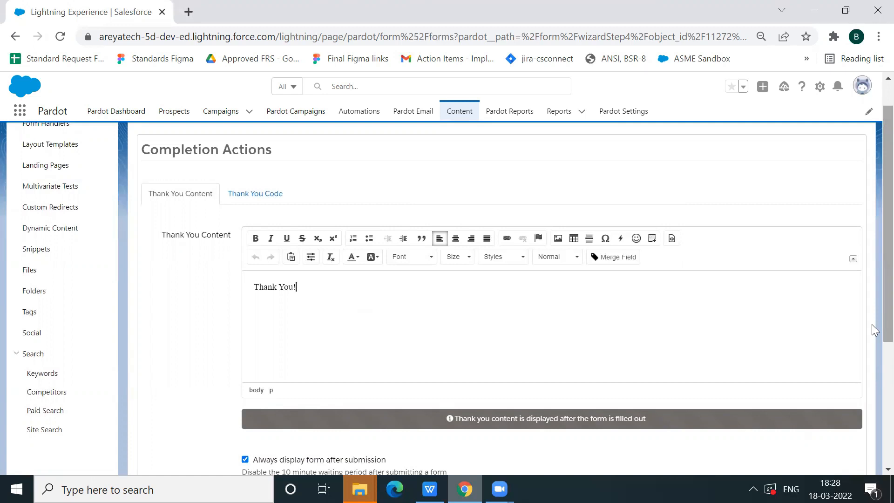
Review the form's submission options and the completion action types available beside the Add tags action
scroll(873, 354, "down", 1)
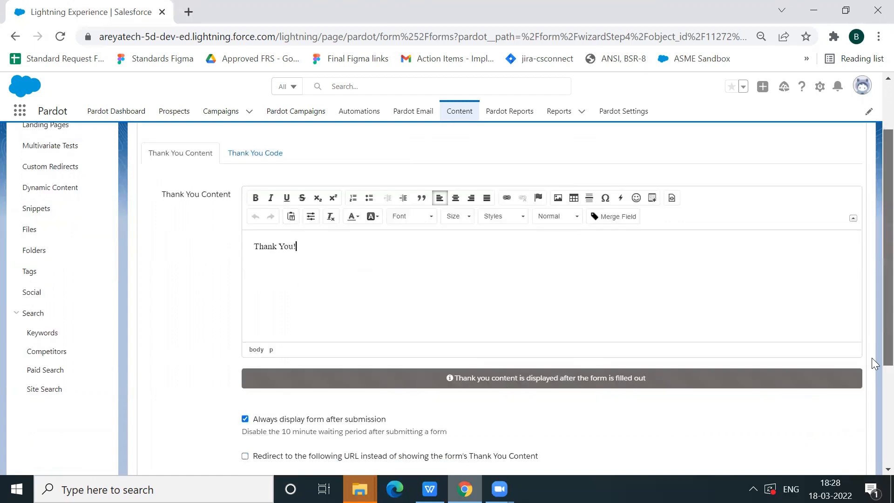
scroll(873, 363, "down", 1)
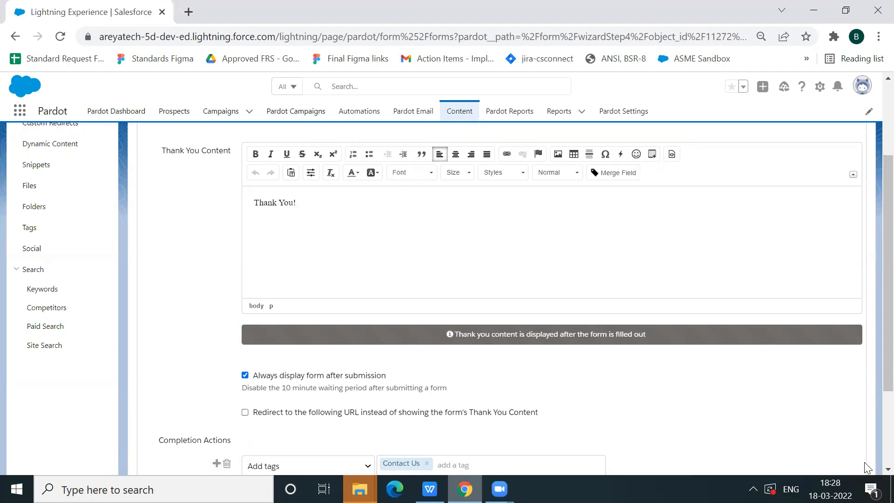
scroll(870, 471, "down", 1)
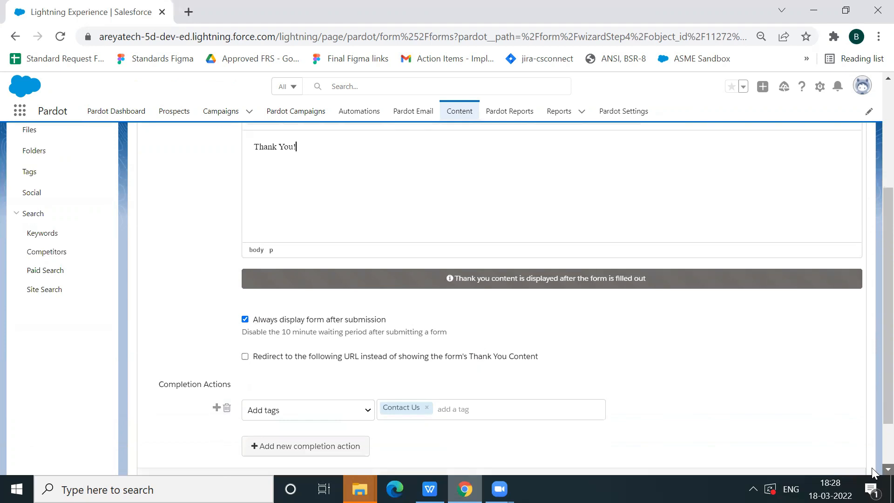
scroll(872, 472, "down", 1)
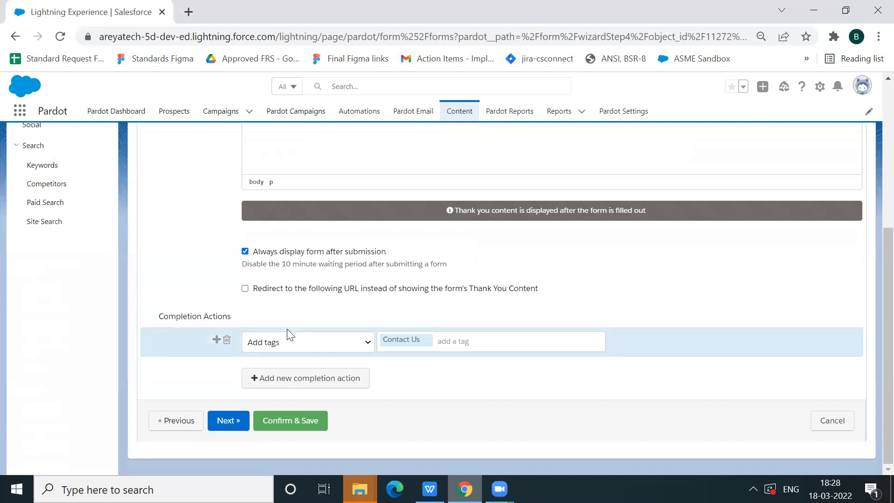
left_click(299, 344)
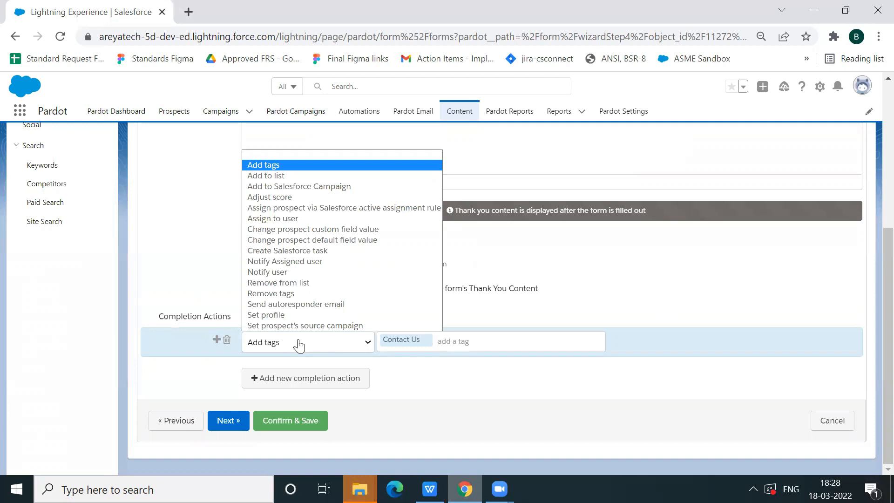
left_click(406, 370)
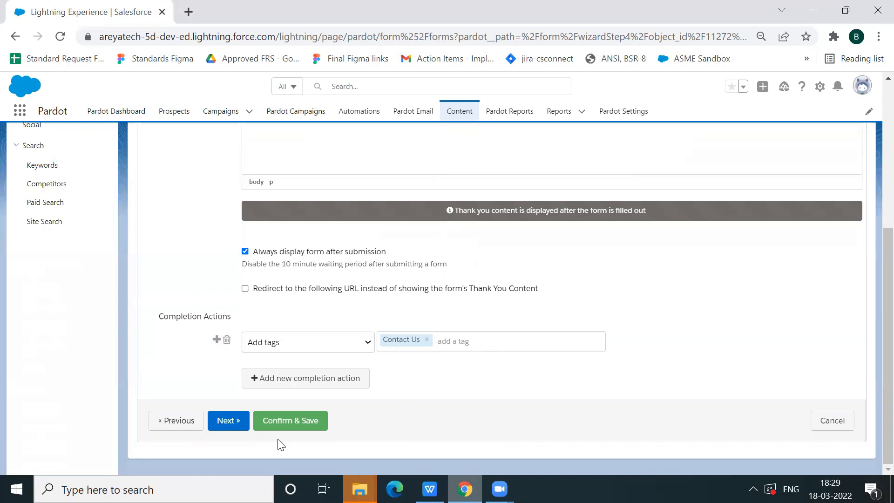
Proceed to the form summary, confirm and save the ContactUs- Website form, and check its online version before closing it
left_click(238, 421)
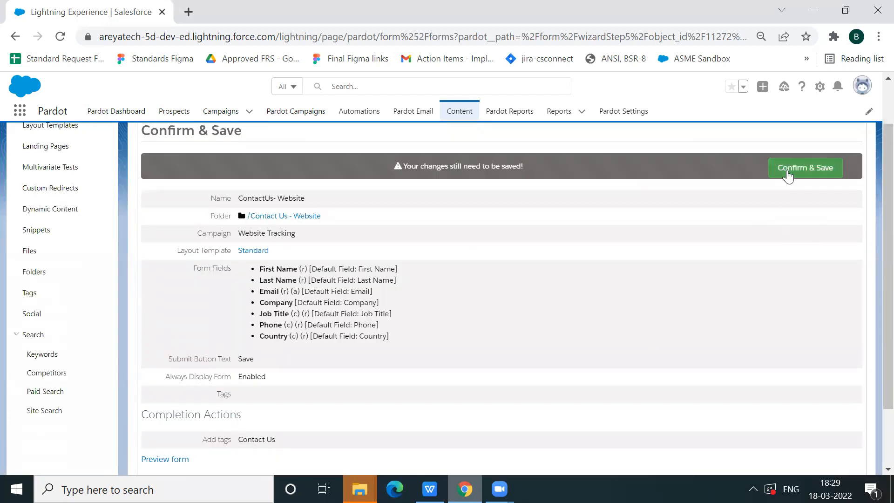
left_click(808, 172)
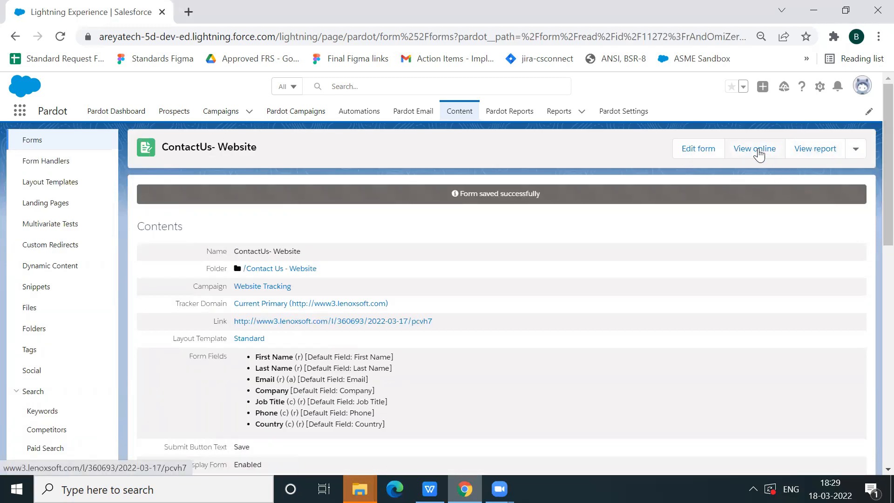
left_click(758, 149)
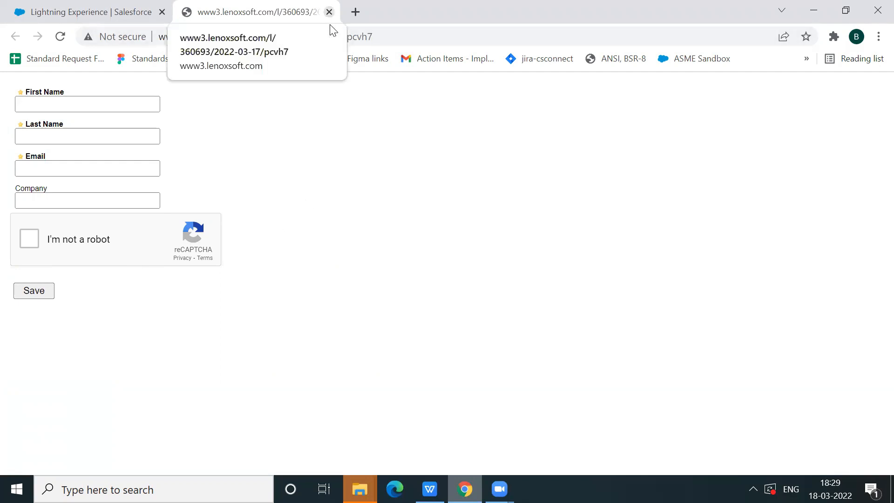
left_click(329, 12)
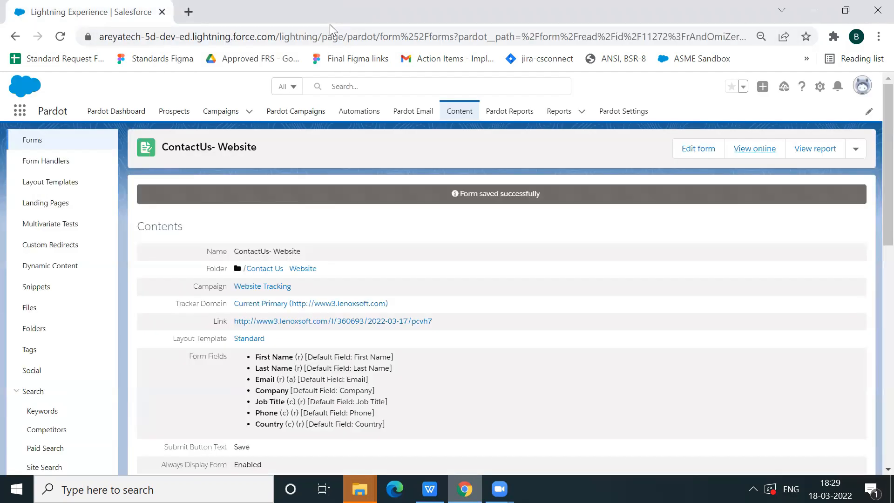
Check the ContactUs- Website form's report, return to the form, and look over its additional actions
left_click(823, 148)
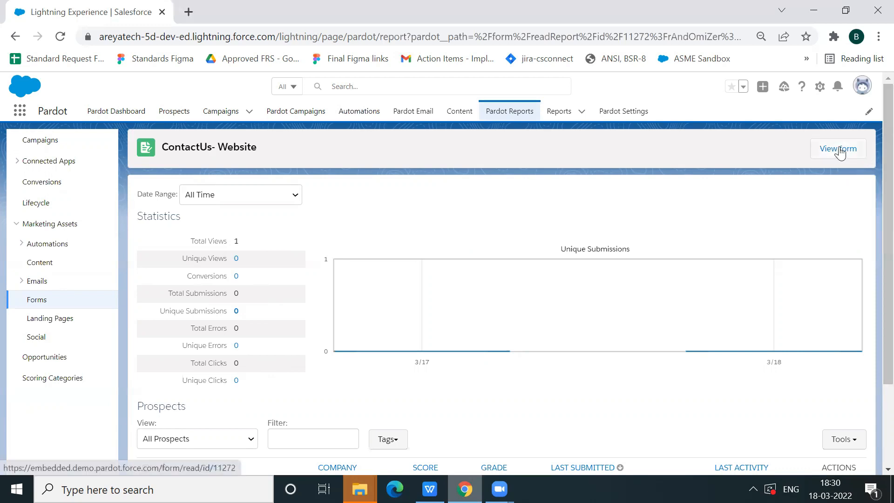
left_click(838, 149)
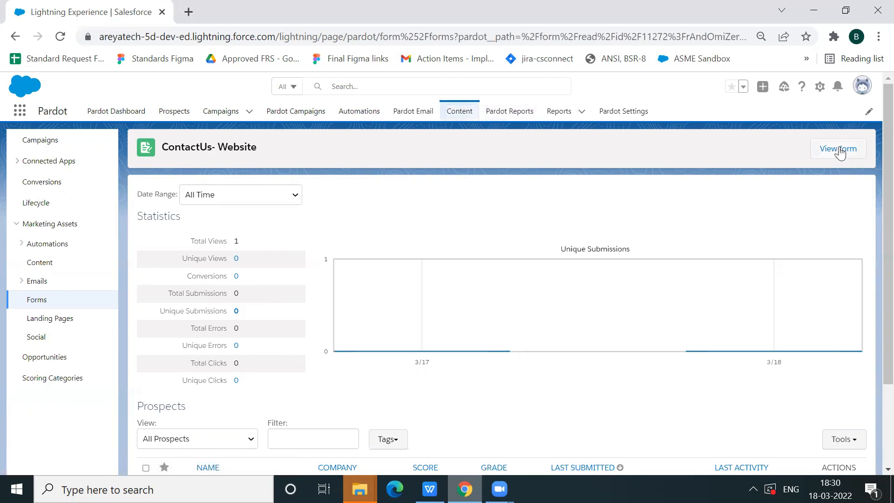
left_click(838, 149)
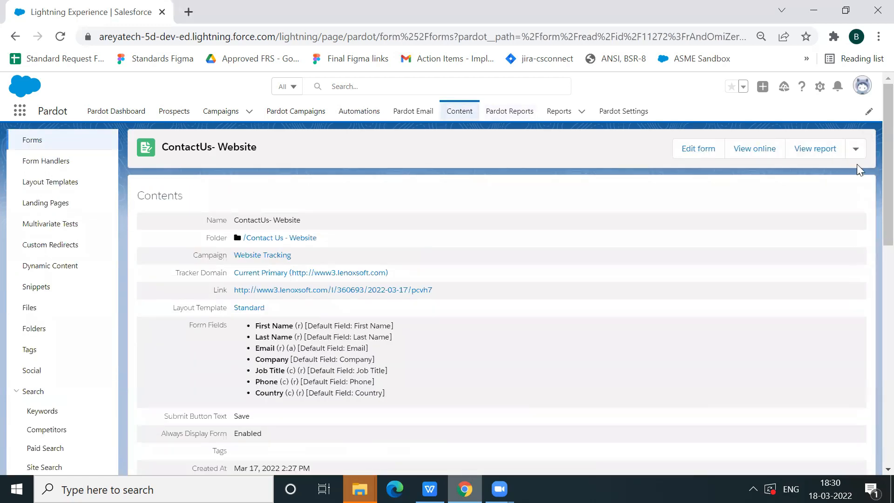
left_click(856, 150)
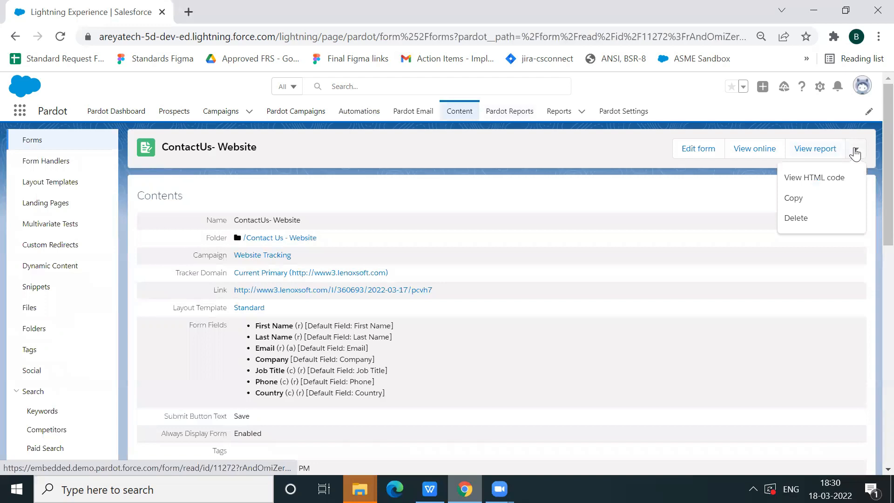
left_click(747, 173)
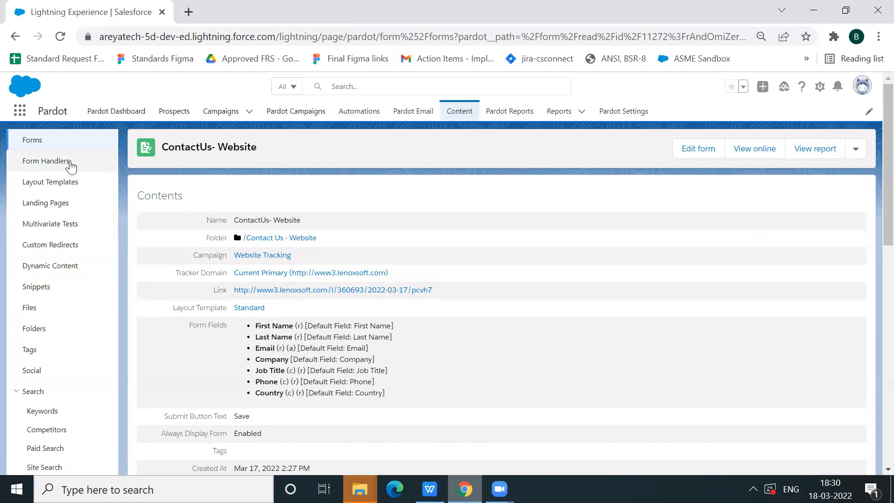
Open the Contact Us Handler form handler for editing and review its general settings
left_click(62, 163)
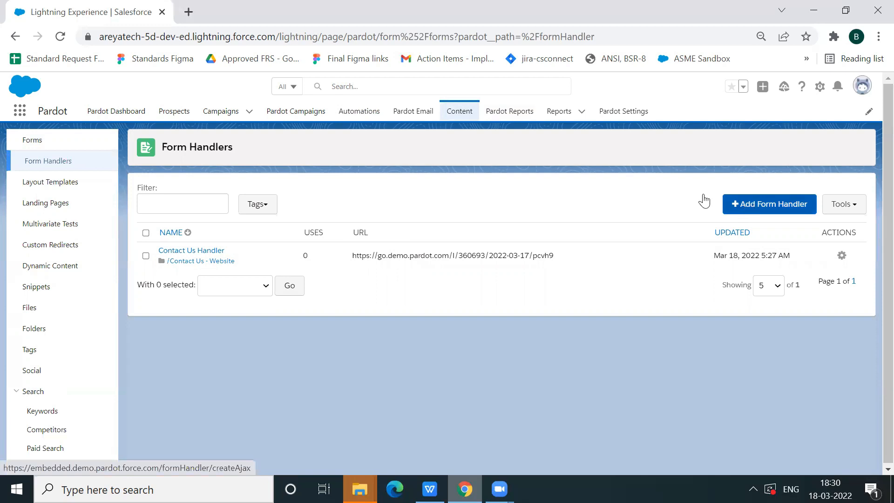
left_click(211, 252)
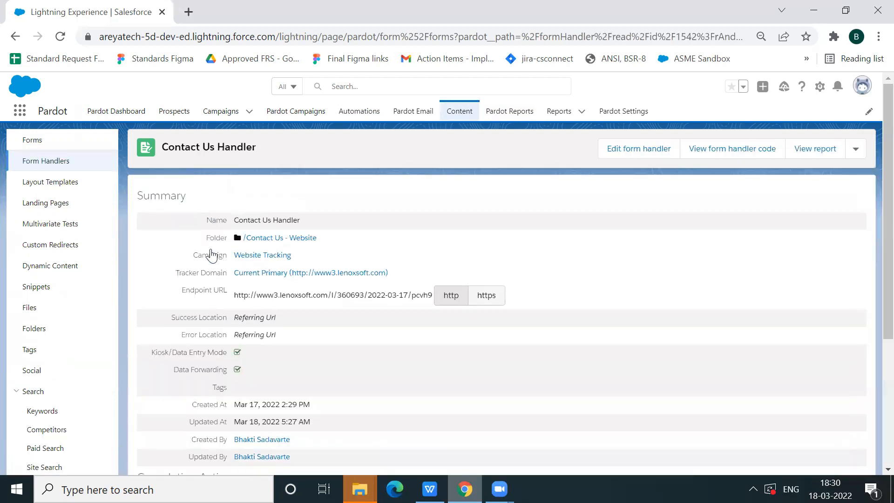
left_click(629, 149)
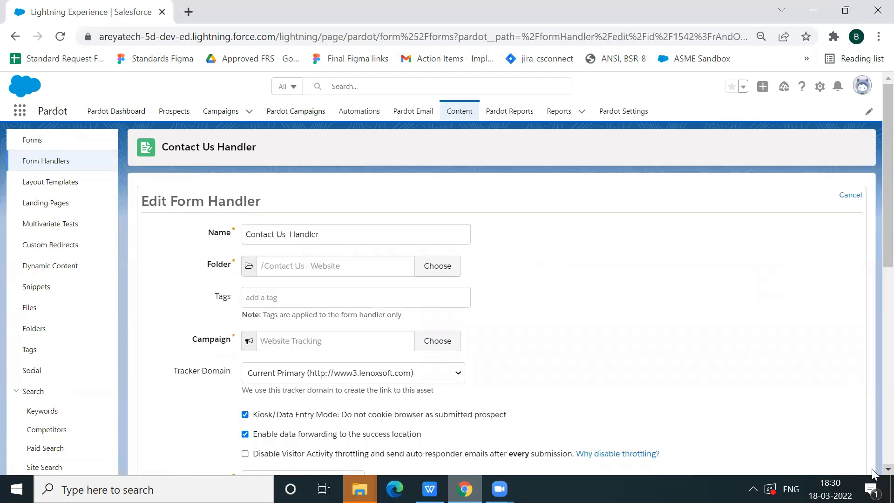
scroll(873, 473, "down", 2)
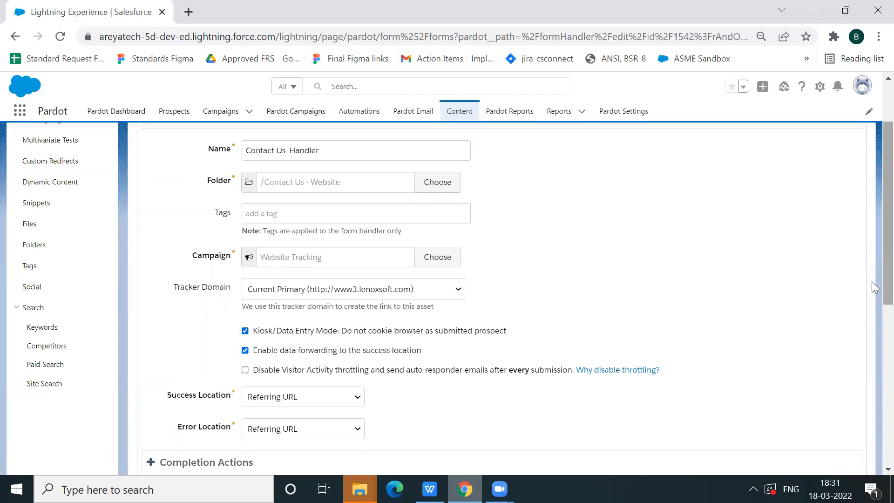
Add an Add tags completion action to the form handler with the tag Contact Us Form Handler
scroll(871, 282, "down", 4)
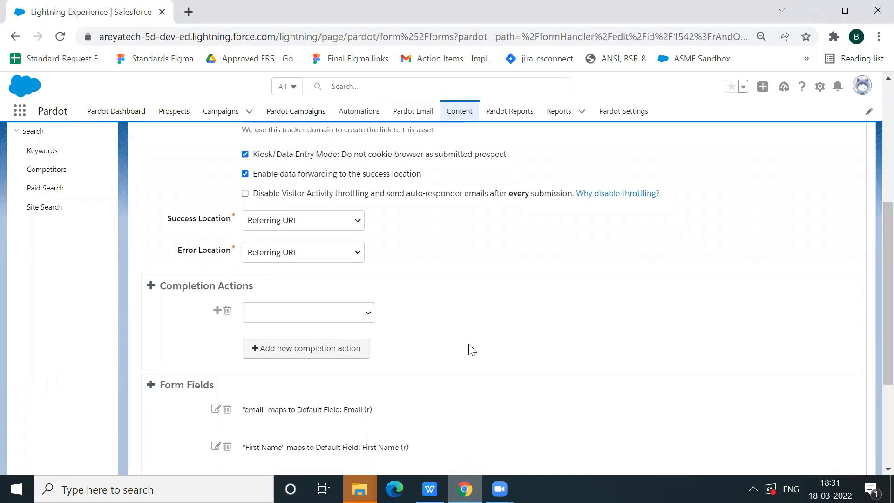
left_click(371, 319)
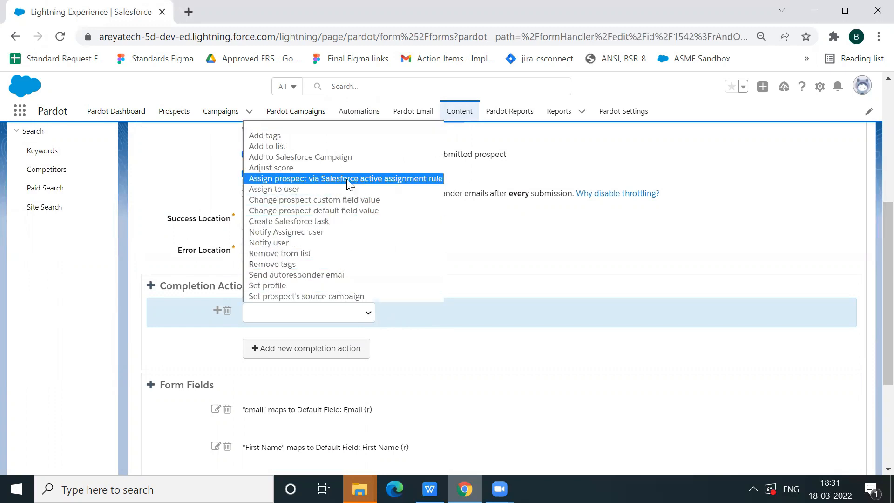
left_click(296, 136)
left_click(422, 313)
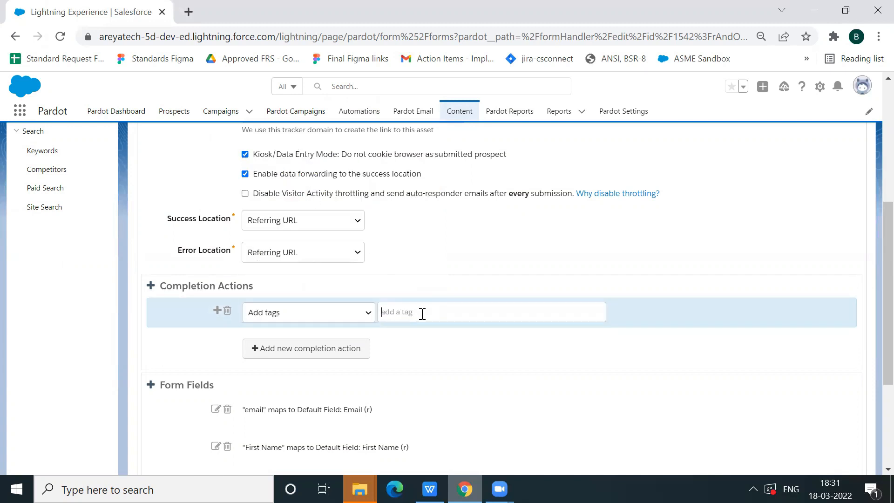
type("Contact Us Form Handler")
key("Return")
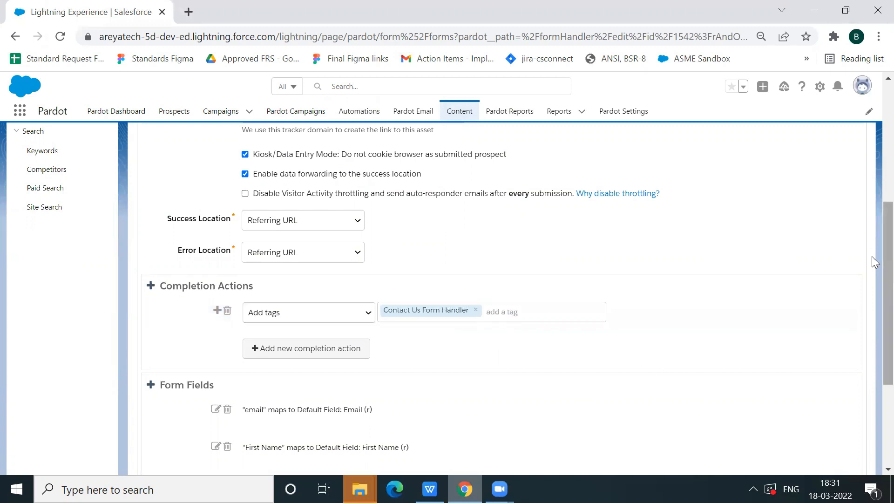
Review the basic mapping settings of the form handler's email field and save the field
scroll(872, 332, "down", 3)
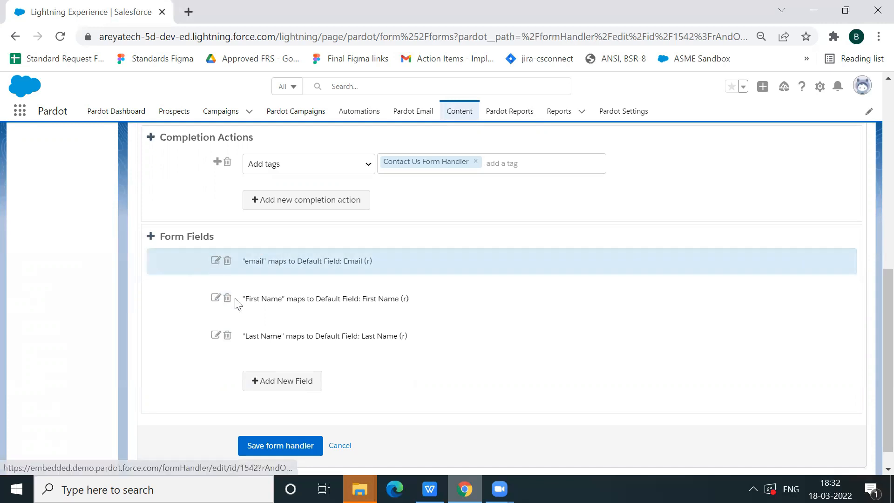
left_click(215, 260)
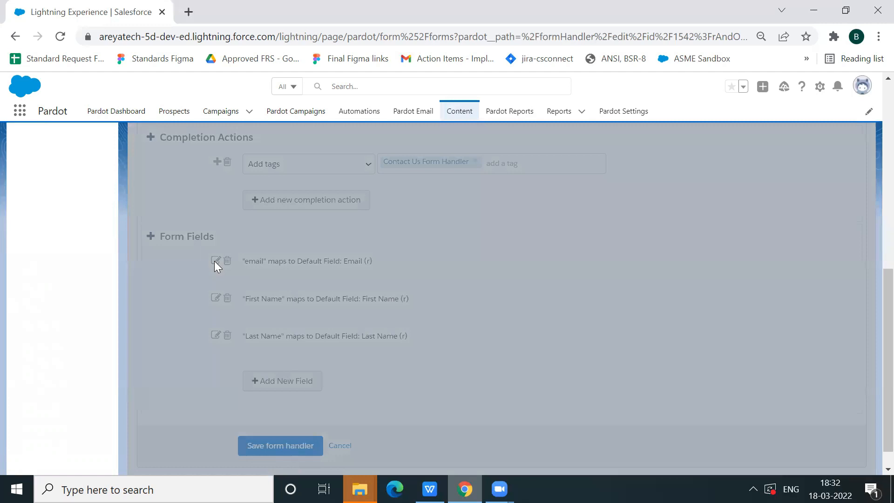
scroll(871, 321, "up", 8)
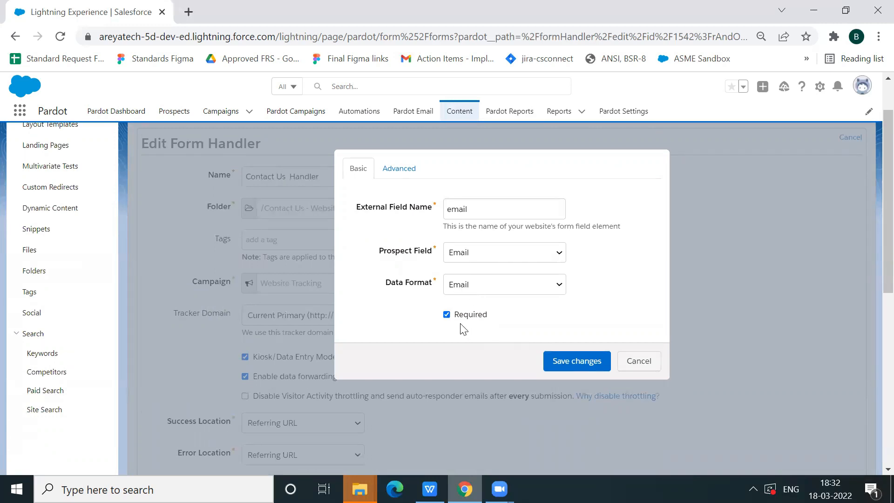
left_click(596, 363)
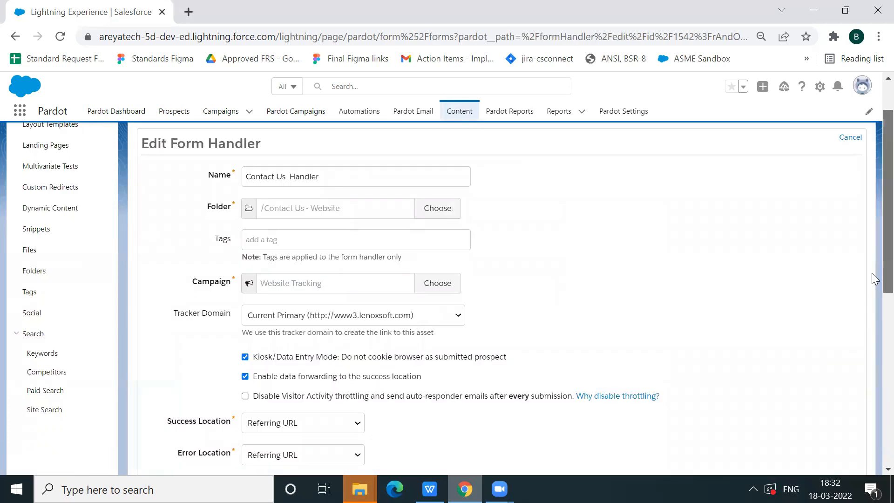
Look over the handler's completion actions and form fields, and save the form handler
scroll(873, 320, "down", 10)
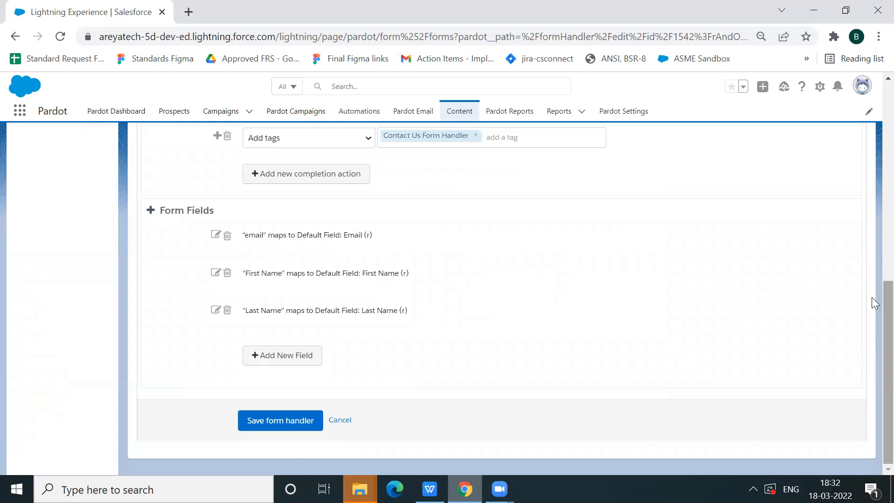
scroll(873, 298, "up", 2)
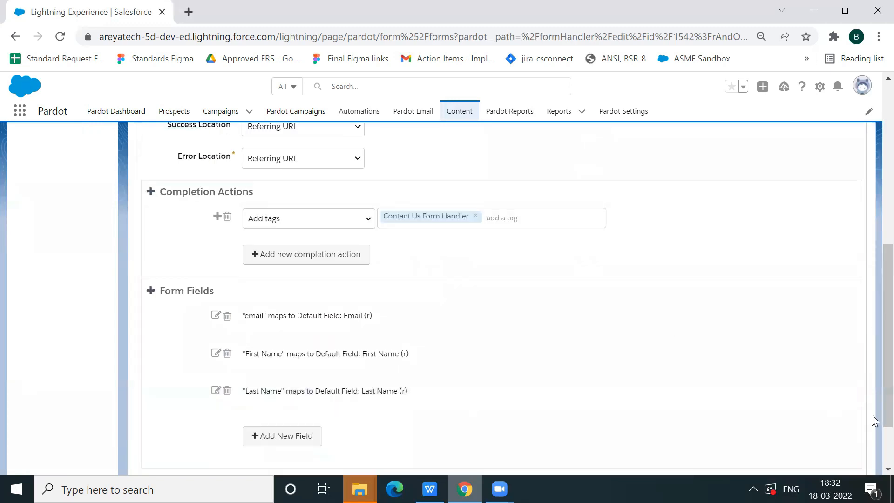
scroll(871, 408, "down", 2)
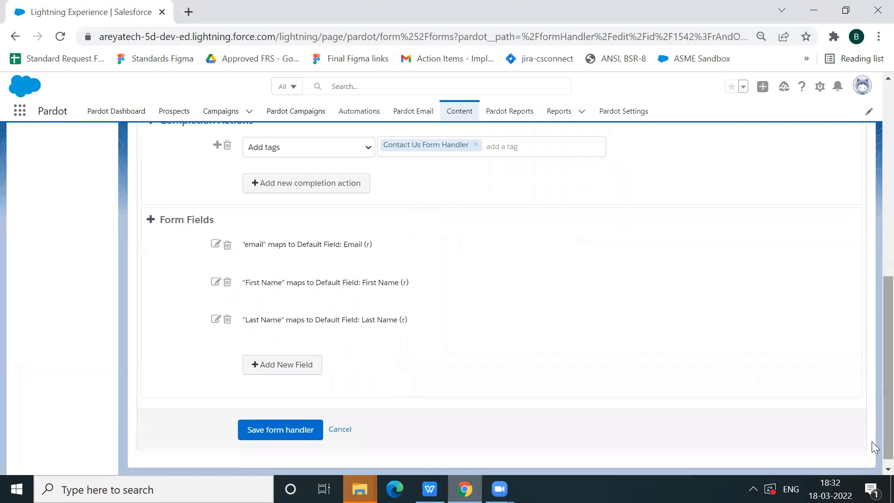
left_click(294, 430)
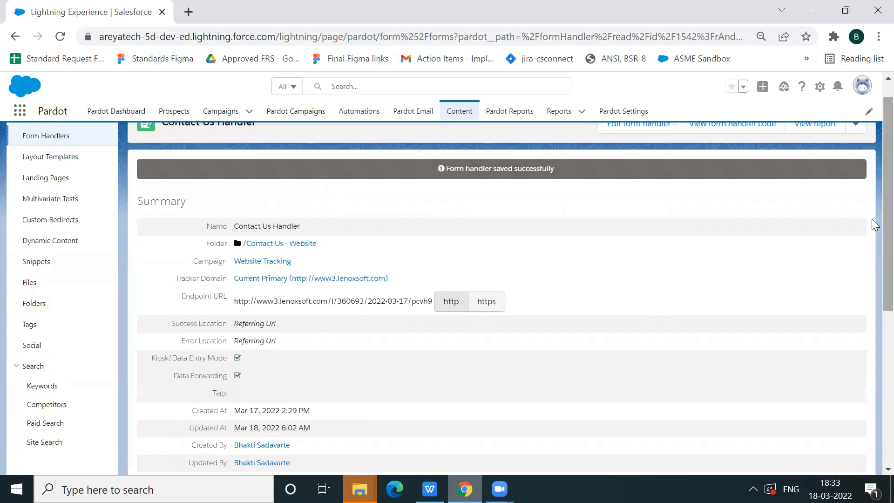
Display the Contact Us Handler's form handler code and examine its form action tag
scroll(874, 210, "up", 1)
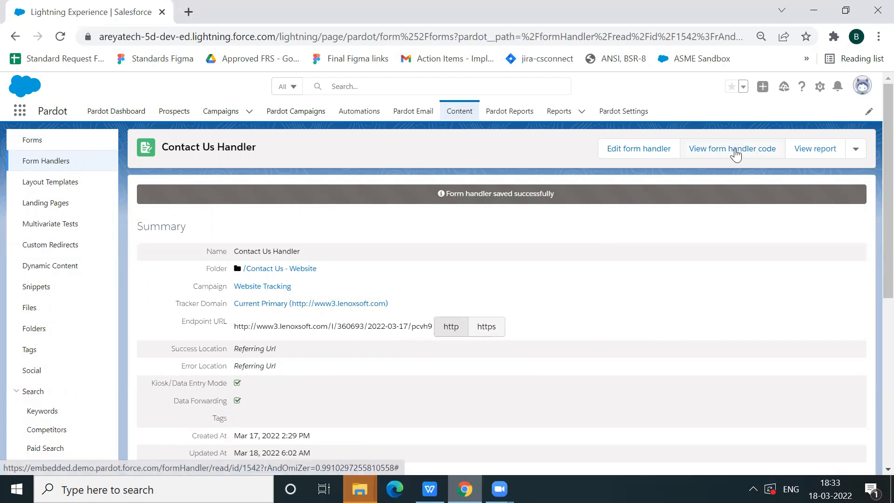
left_click(735, 154)
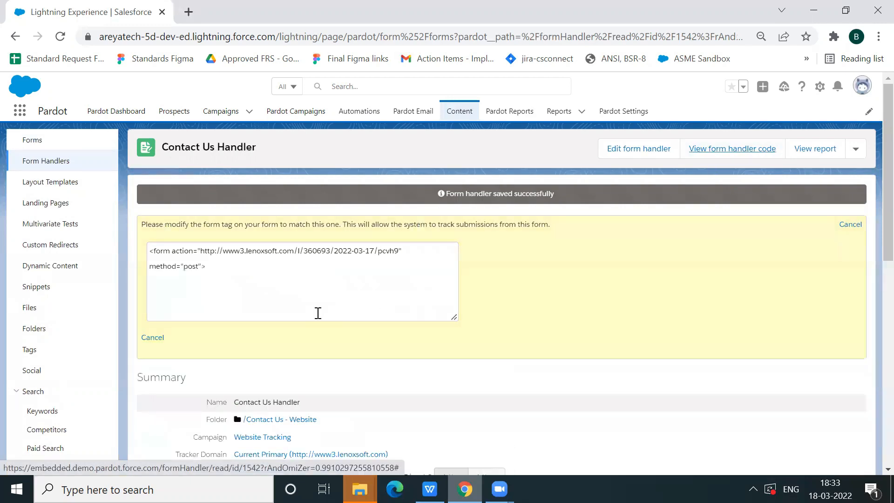
triple_click(251, 274)
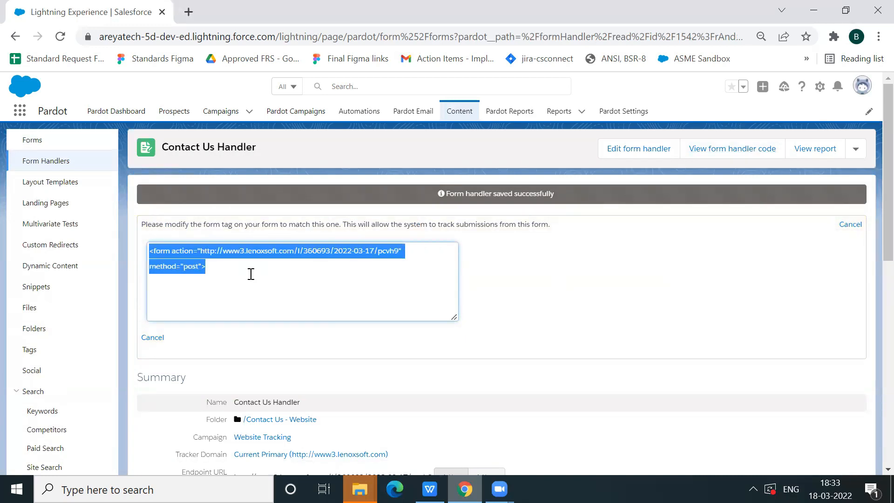
left_click(224, 272)
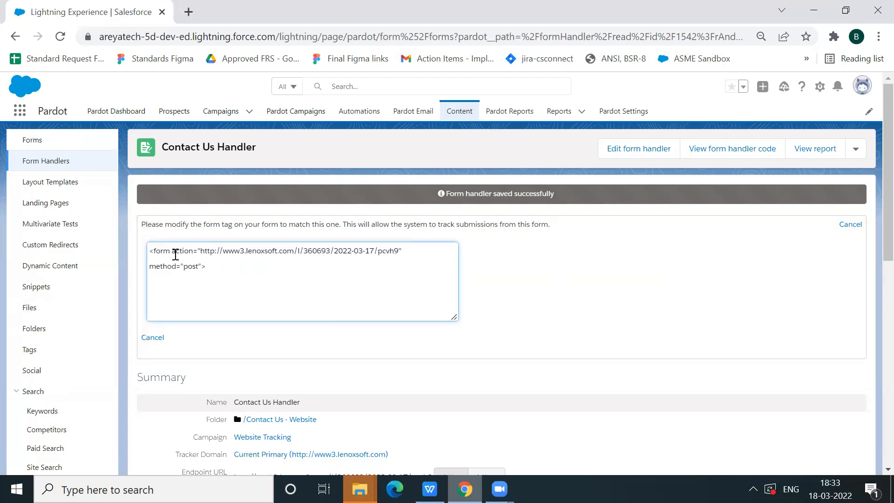
Examine the form action tag in the Contact Us Handler's code, along with its completion actions, form field mappings and prospects
left_click_drag(177, 254, 201, 265)
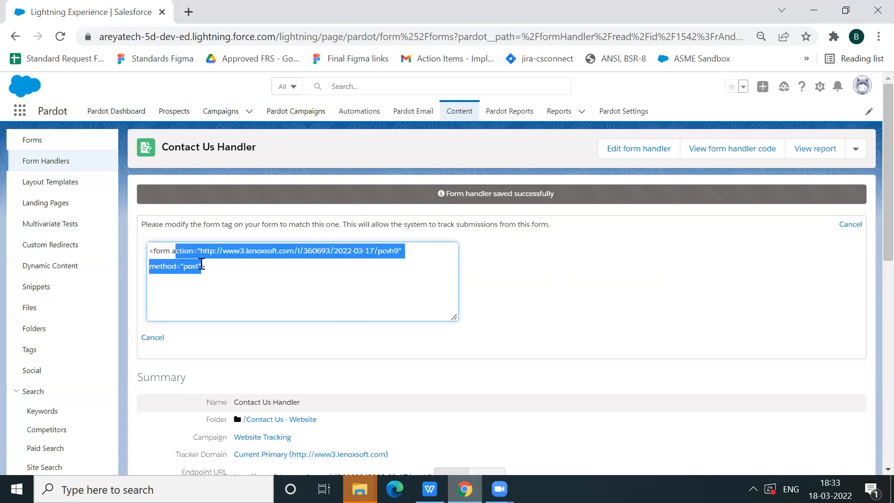
left_click(233, 270)
left_click_drag(204, 265, 173, 252)
left_click(496, 274)
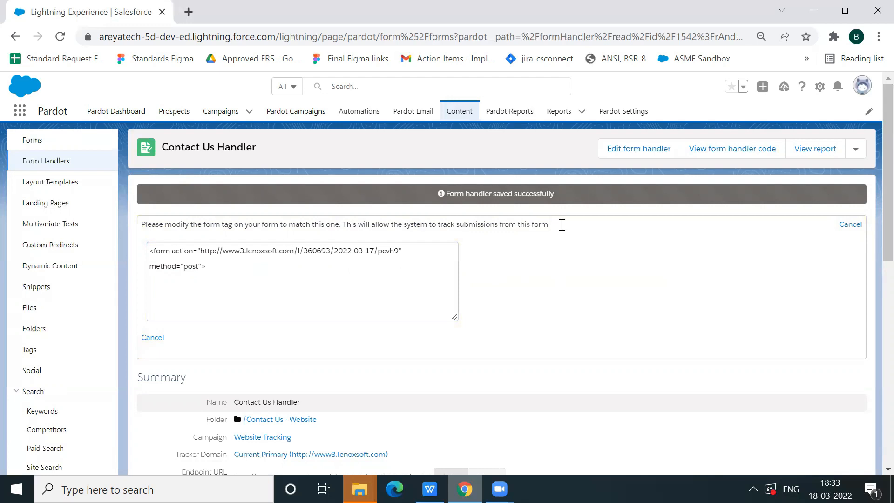
left_click_drag(871, 238, 871, 440)
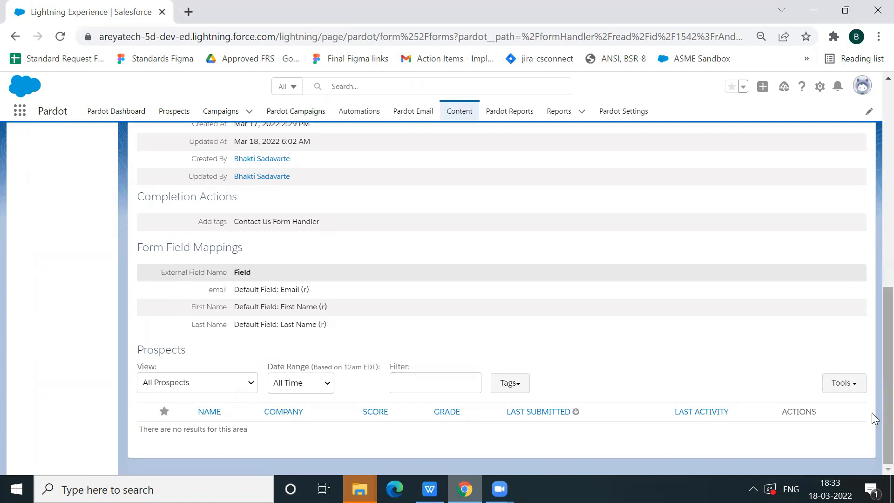
left_click_drag(871, 413, 871, 191)
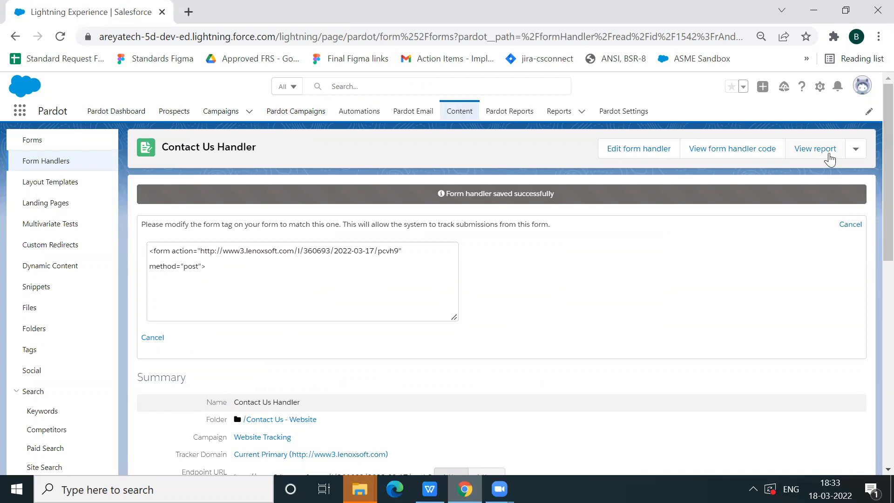
View the Contact Us Handler's report and look over its submission statistics and prospects
left_click(813, 148)
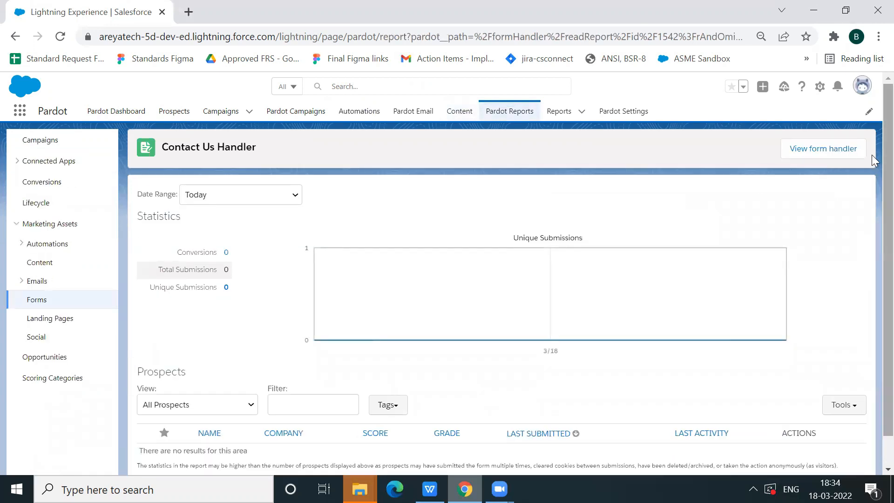
scroll(875, 269, "down", 1)
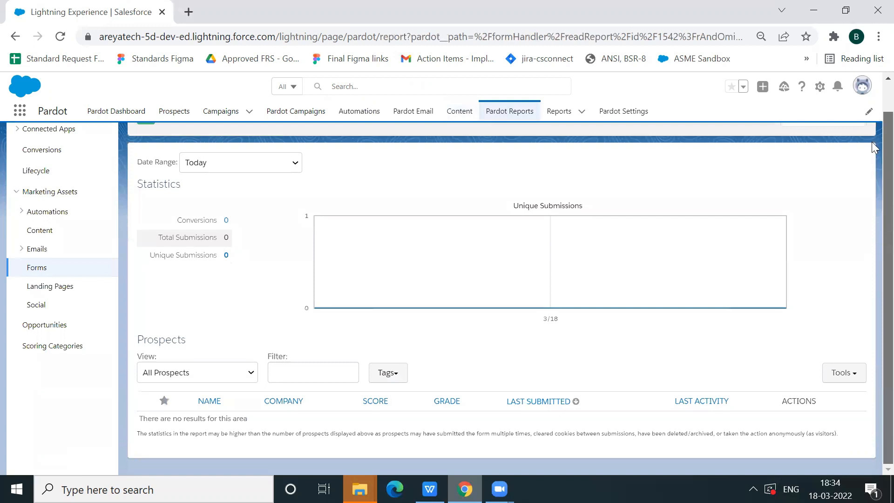
scroll(874, 139, "up", 1)
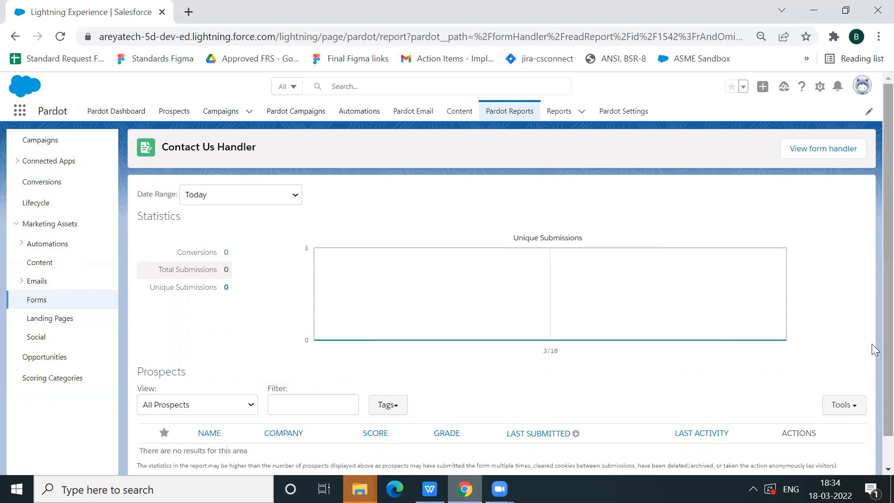
scroll(871, 363, "down", 1)
scroll(871, 303, "up", 1)
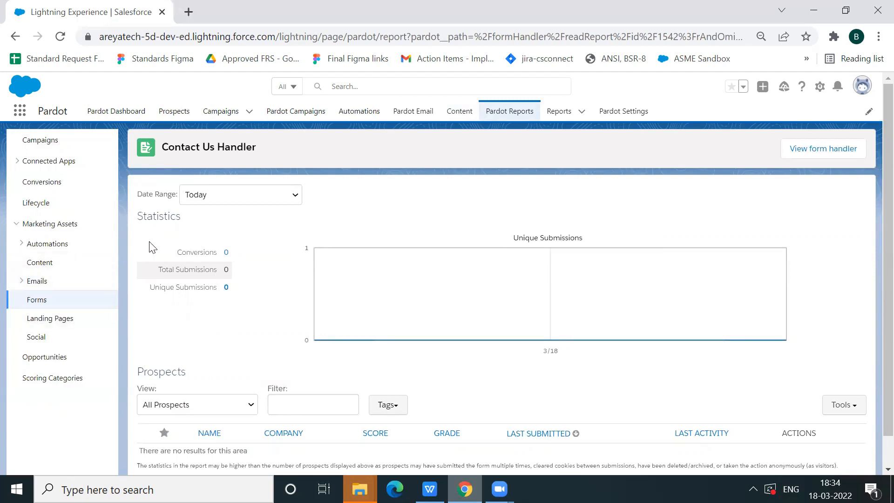
Open the Contact US Page landing page from the Pardot content for editing
left_click(471, 112)
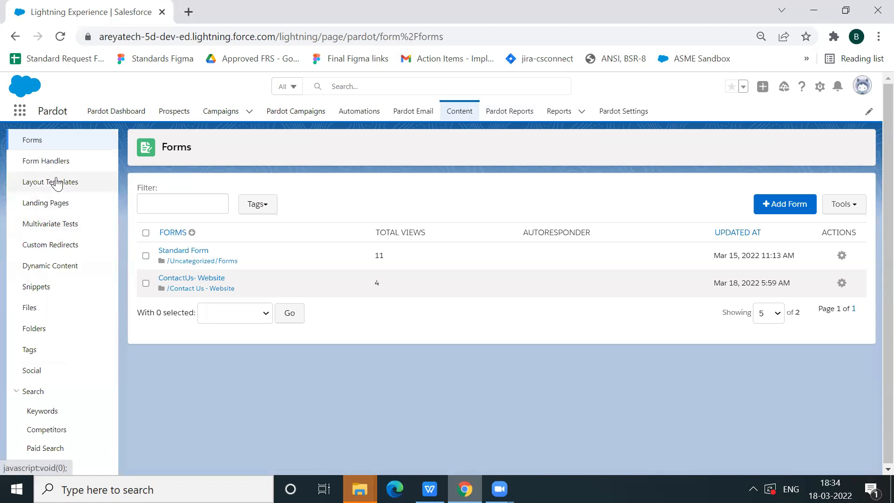
left_click(52, 204)
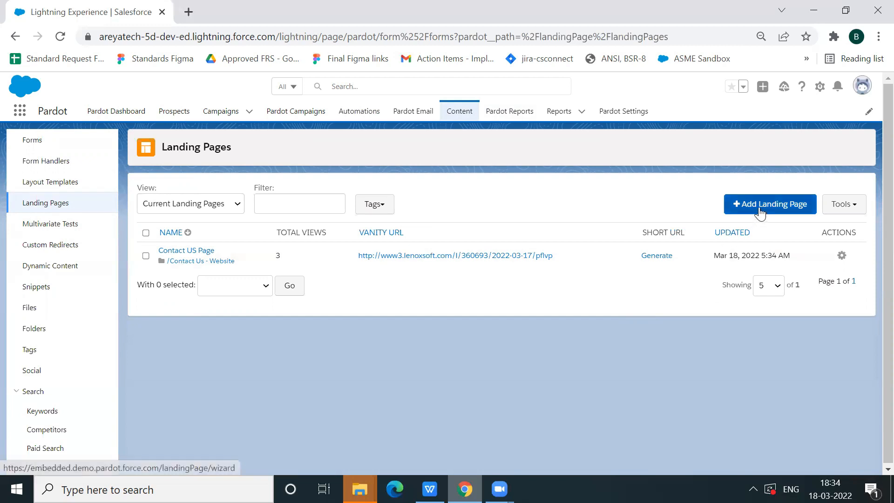
left_click(206, 251)
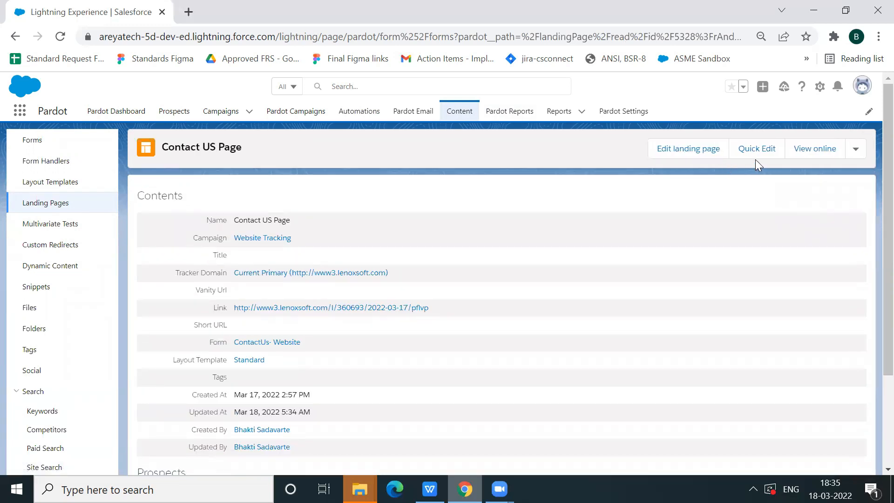
left_click(701, 153)
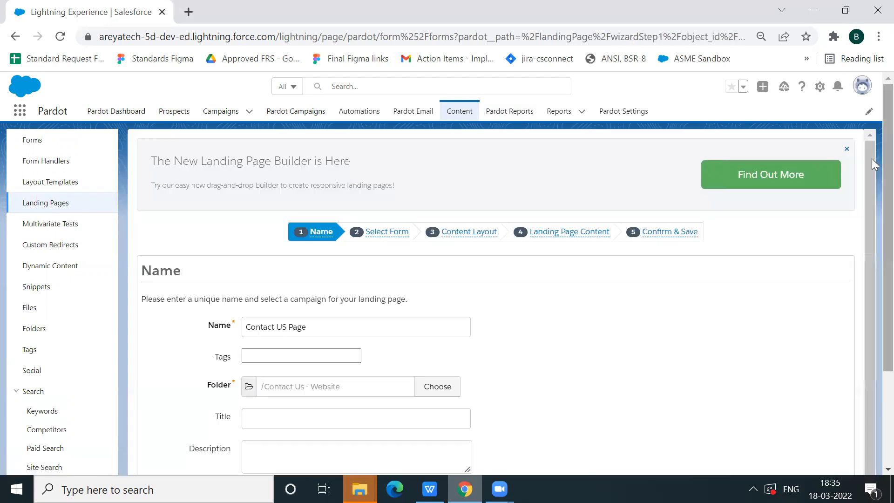
Review the landing page's name, folder, title, campaign and tracker domain settings, and continue to the form selection
scroll(872, 197, "down", 2)
scroll(872, 226, "down", 3)
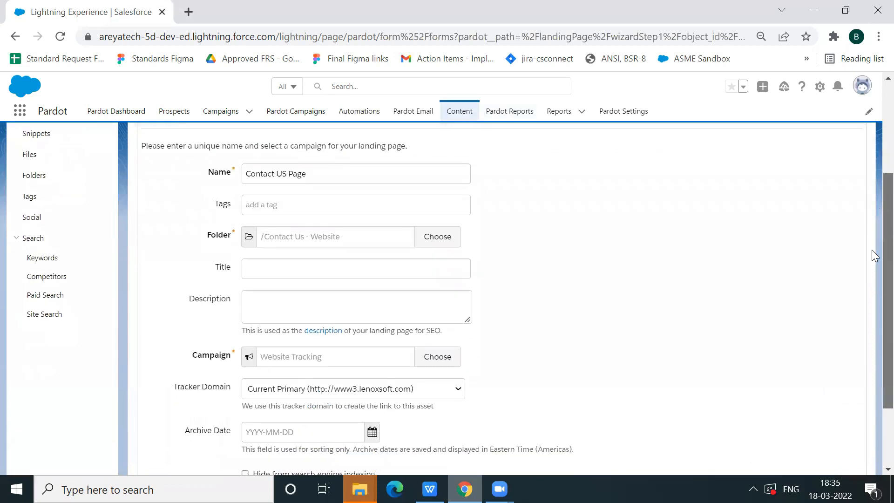
scroll(873, 259, "up", 2)
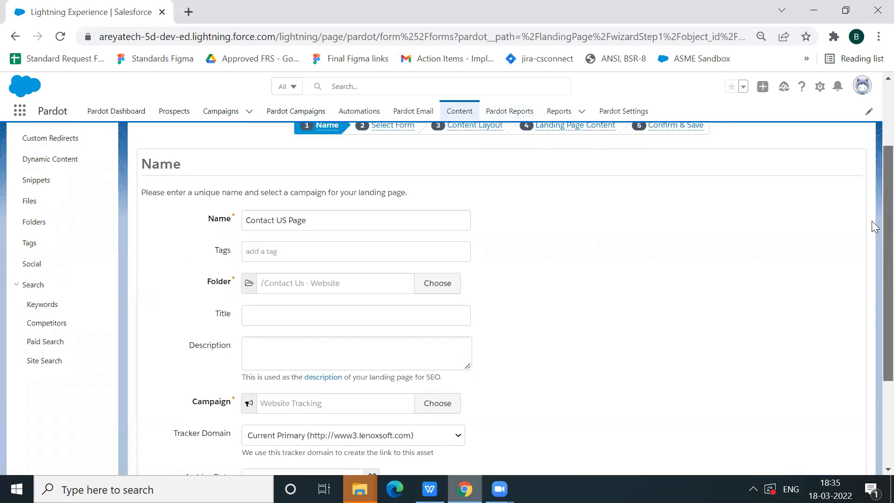
scroll(871, 249, "down", 1)
left_click(422, 275)
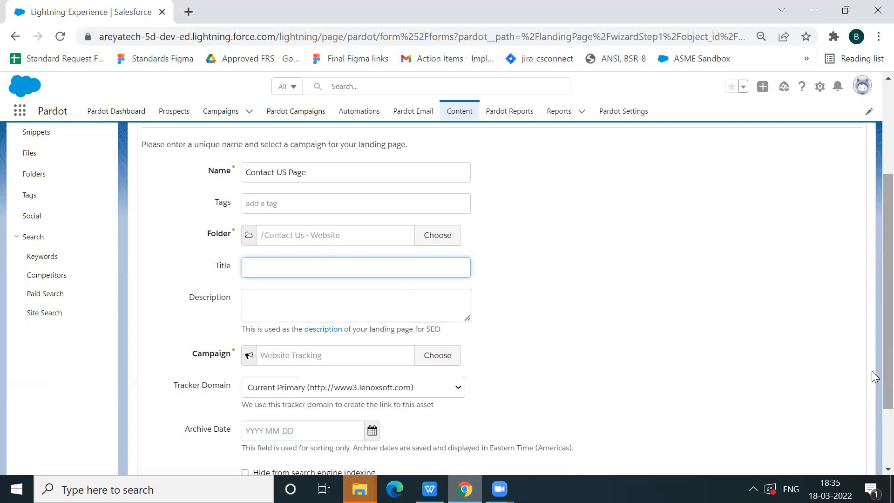
scroll(871, 371, "down", 2)
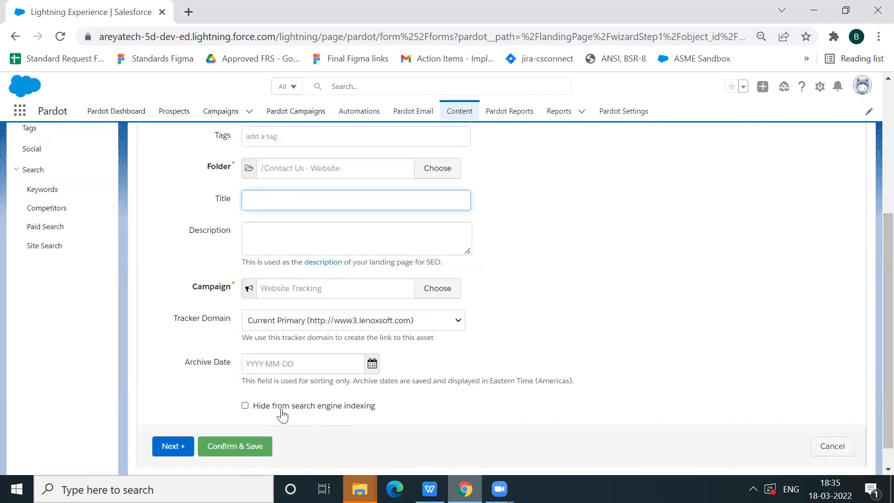
left_click(170, 446)
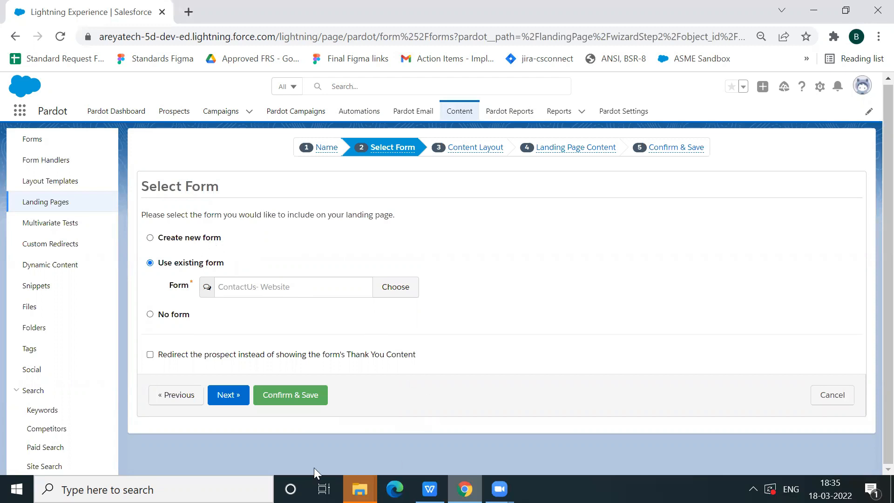
Keep the existing ContactUs- Website form, the Standard layout template and the current page content, and save the landing page
left_click(237, 397)
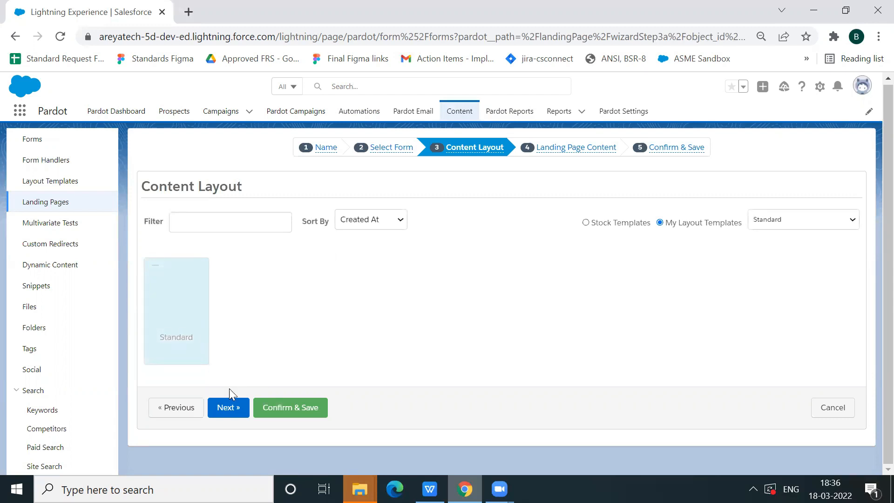
left_click(241, 413)
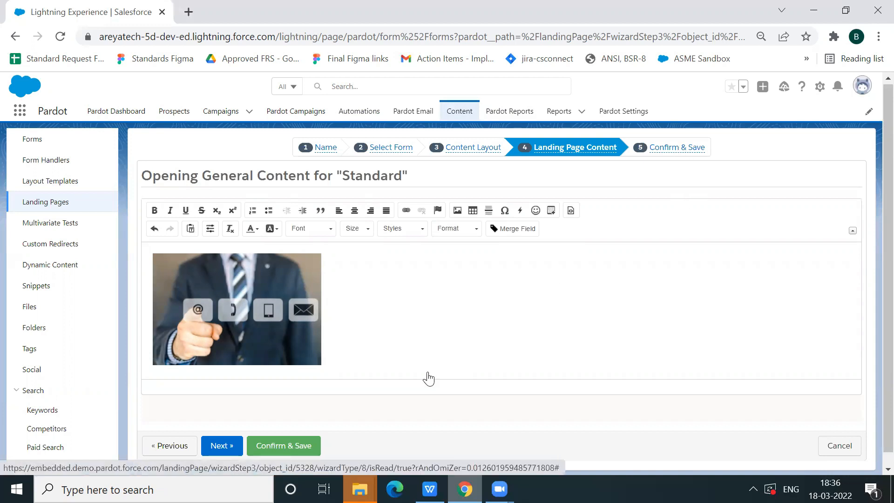
left_click(222, 444)
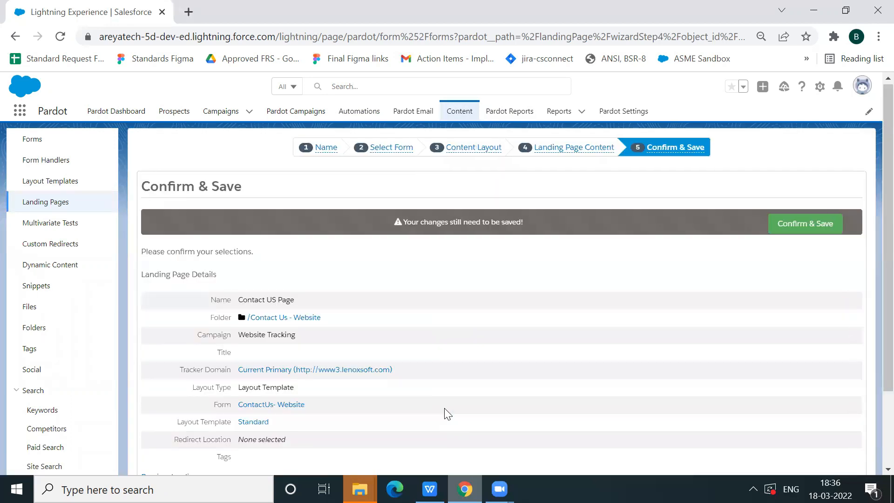
left_click_drag(445, 412, 714, 206)
left_click(794, 233)
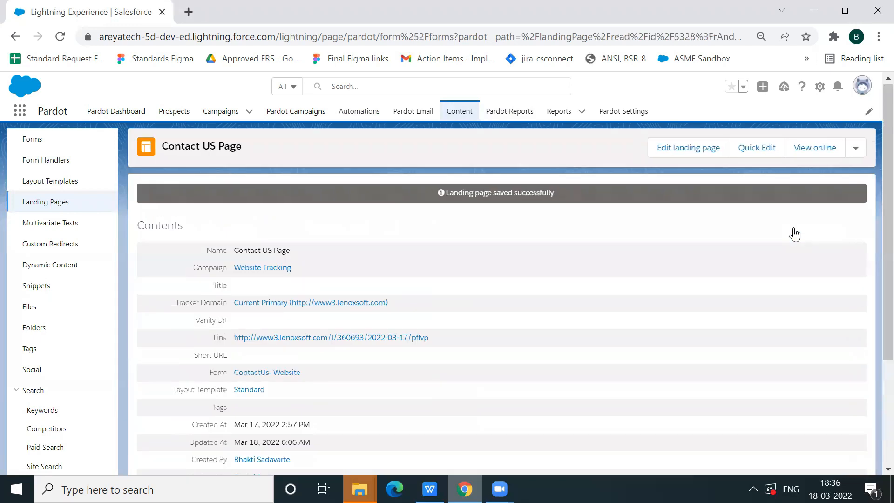
View the landing page online and fill in the visitor's first name and last name, adding Pardot Testing to the last name
left_click(824, 148)
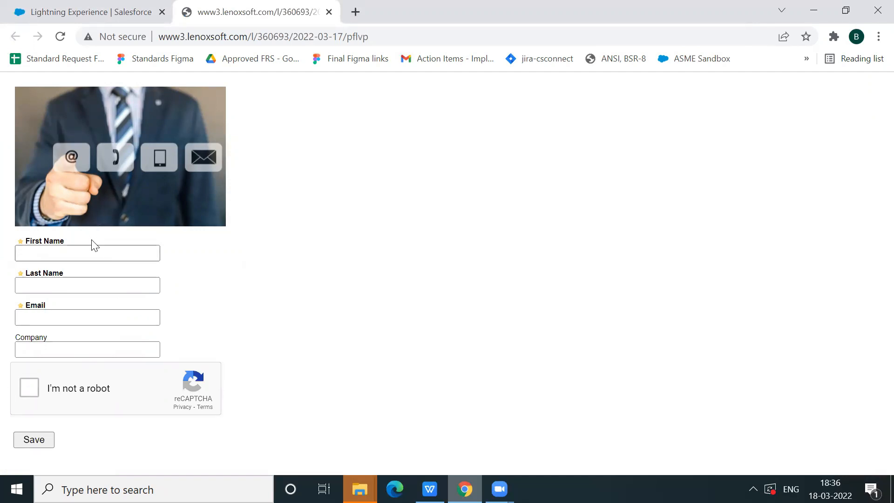
left_click(90, 256)
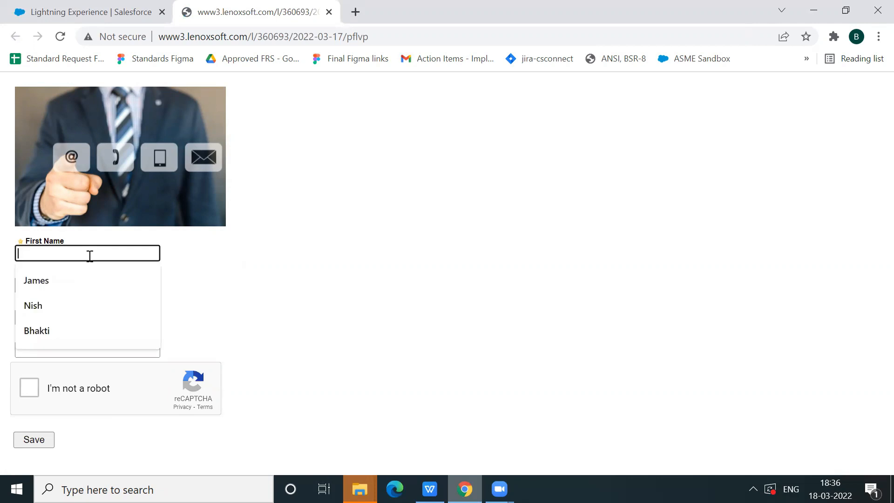
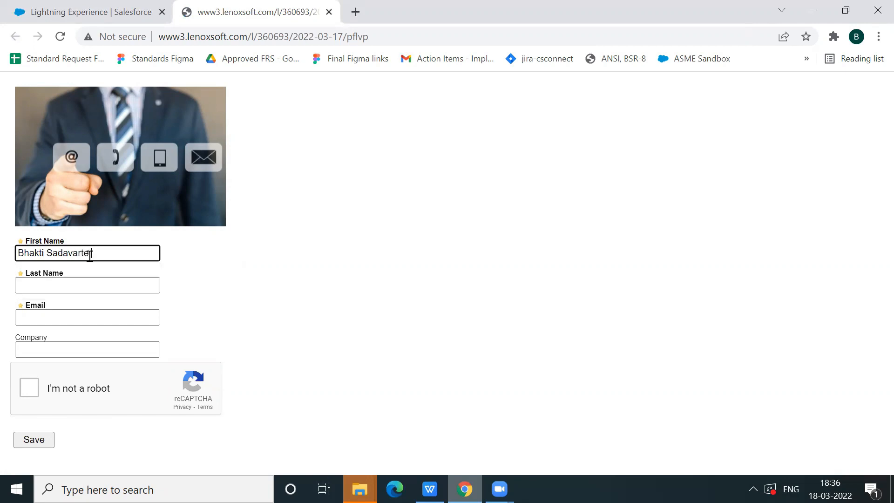
left_click(96, 285)
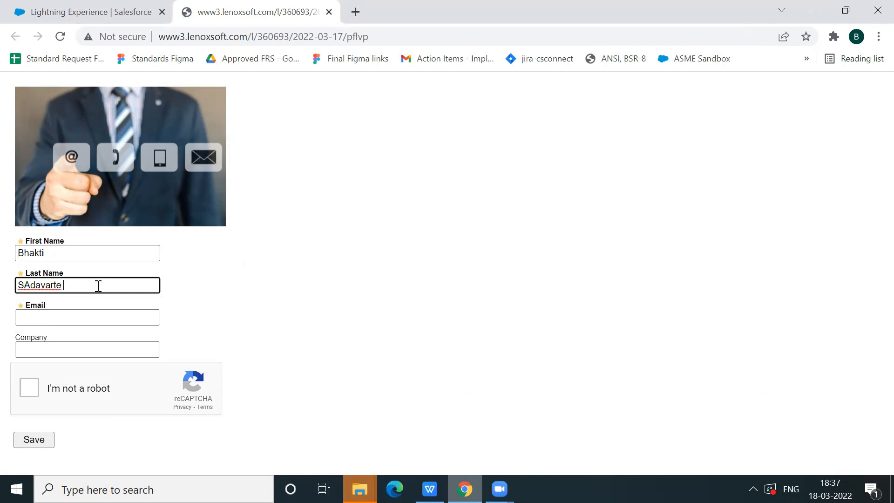
key("Tab")
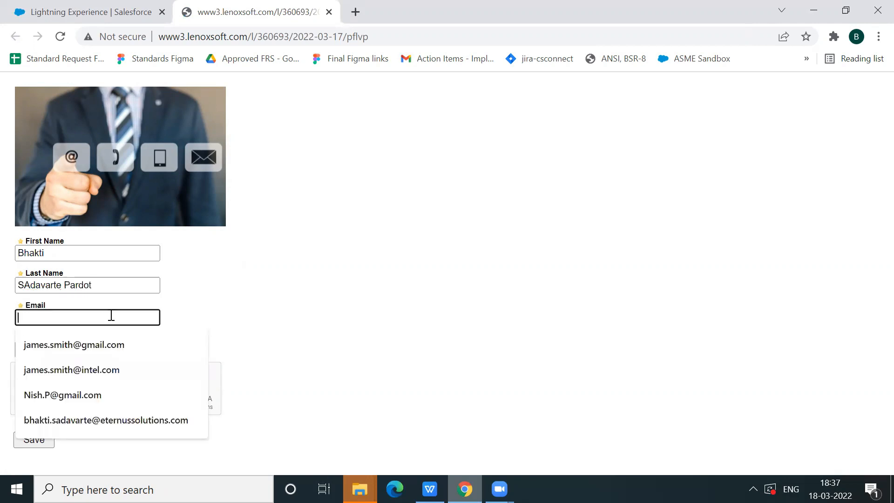
left_click(119, 288)
type("Testing")
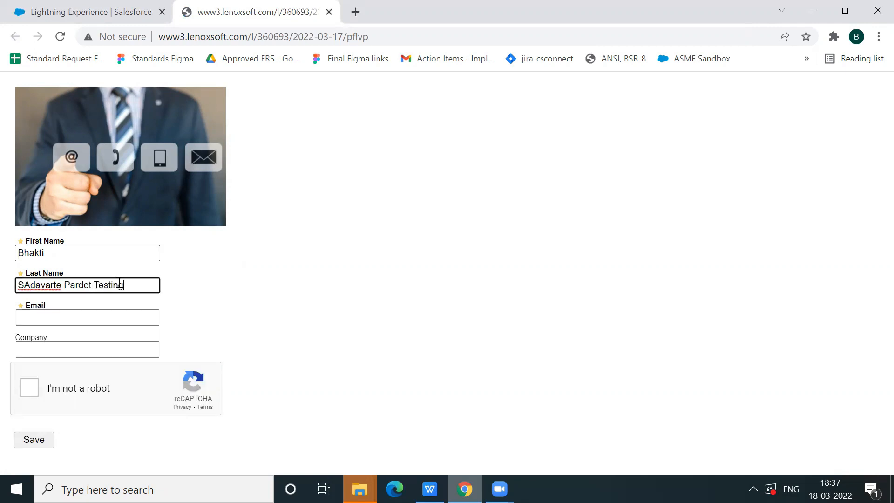
Fill in the visitor's email, set the company to Eternus Solutions, complete the reCAPTCHA and submit the form
left_click(120, 313)
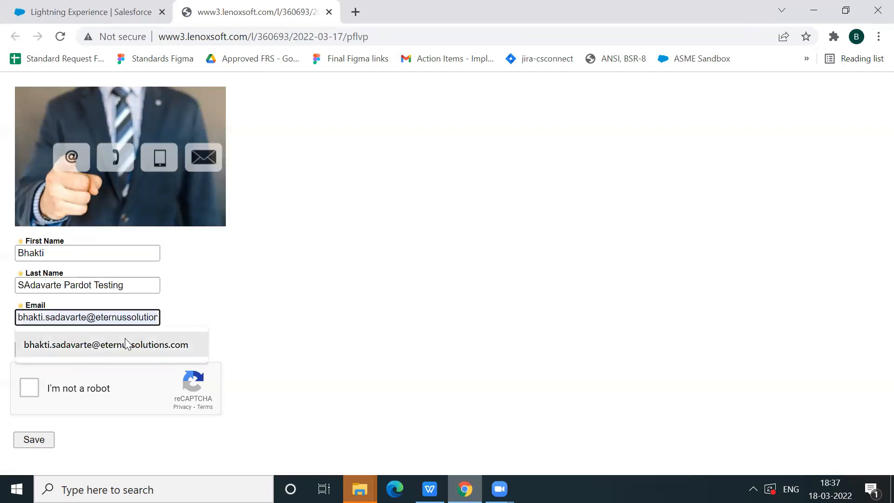
left_click(125, 344)
left_click(125, 351)
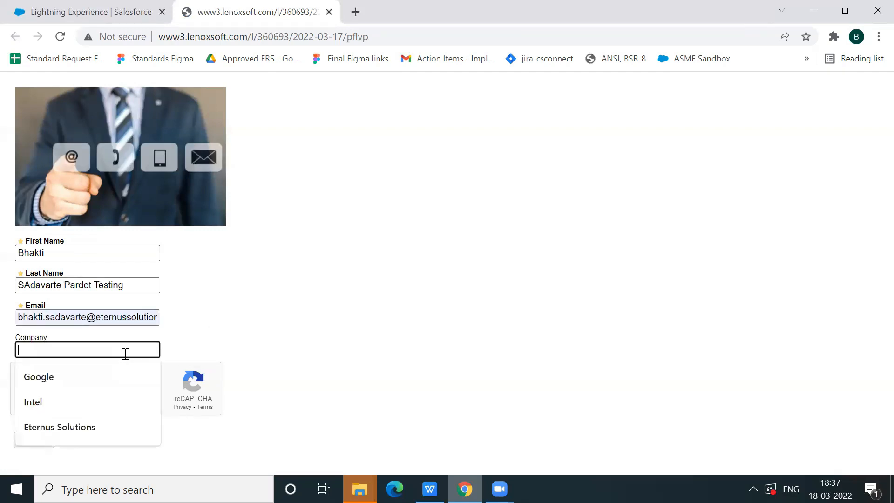
left_click(95, 424)
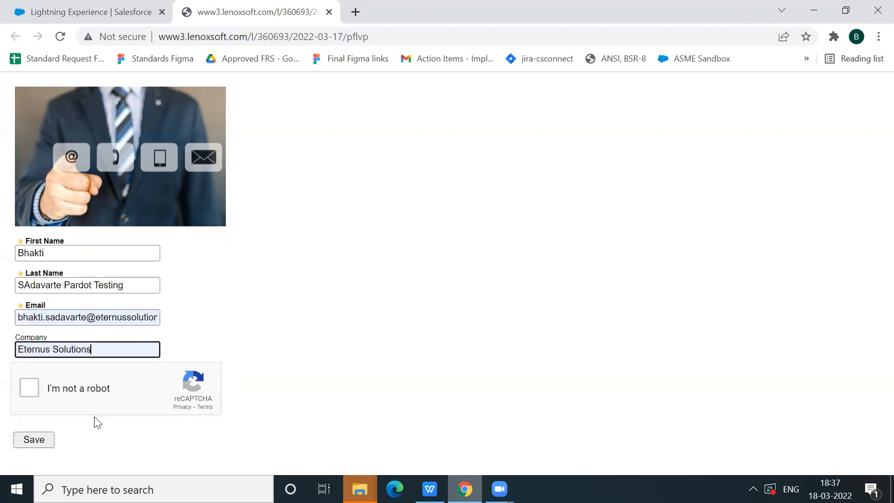
left_click(27, 390)
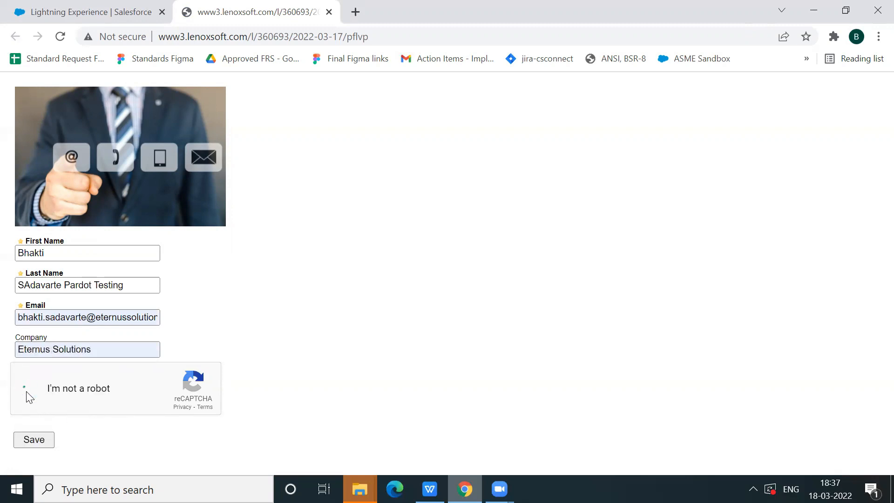
left_click(43, 442)
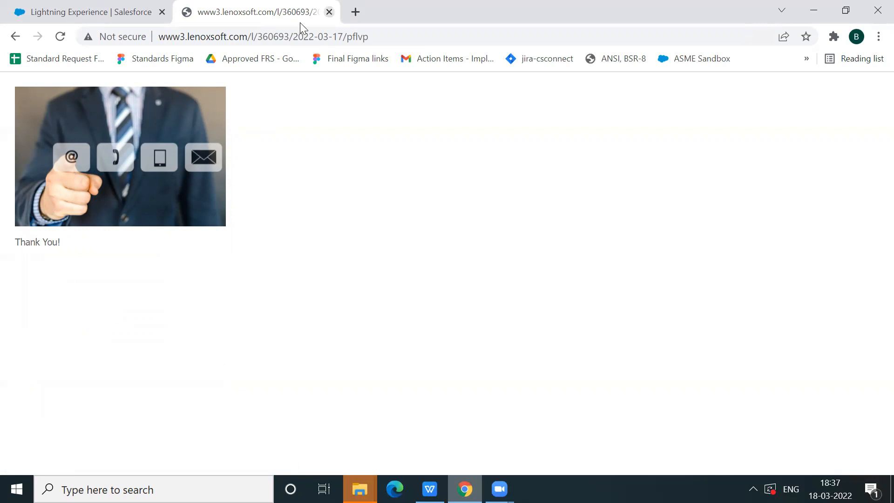
Close the submitted page and view the Contact US Page online again as a returning visitor
left_click(328, 12)
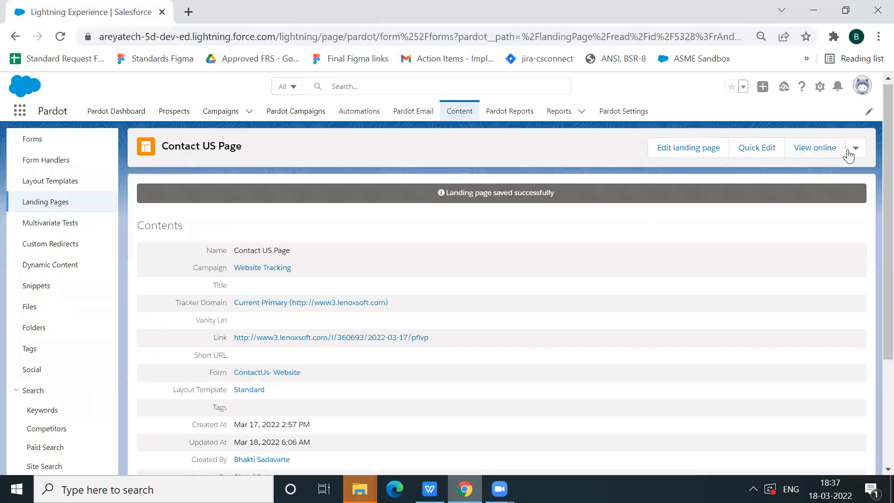
left_click(818, 148)
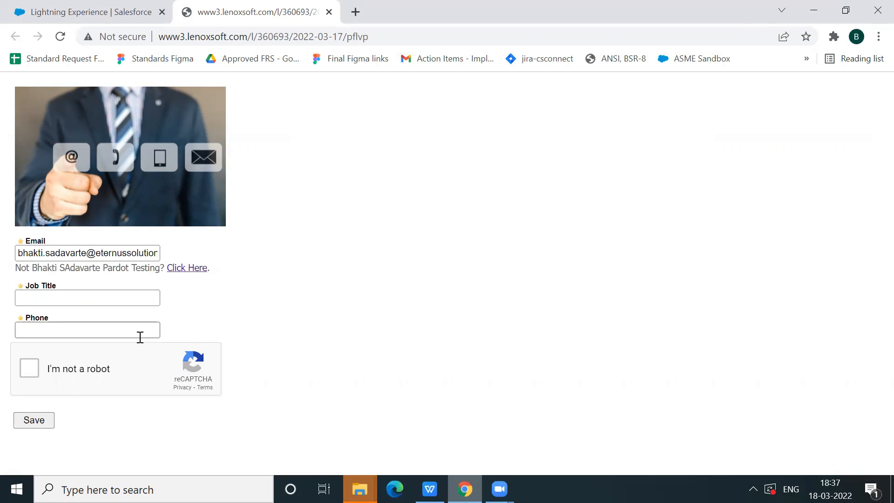
Fill in the job title as Architect, enter the visitor's phone number, complete the reCAPTCHA and submit the form
left_click(104, 297)
left_click(110, 324)
left_click(108, 330)
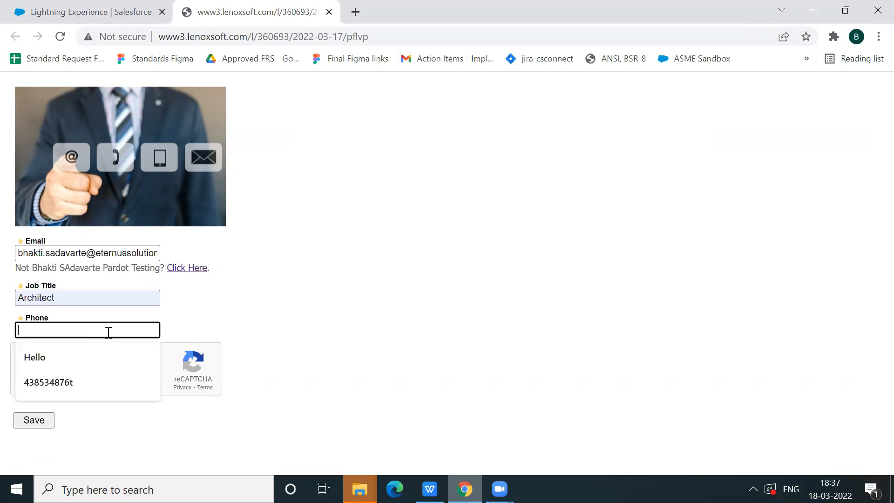
left_click(102, 384)
key("BackSpace")
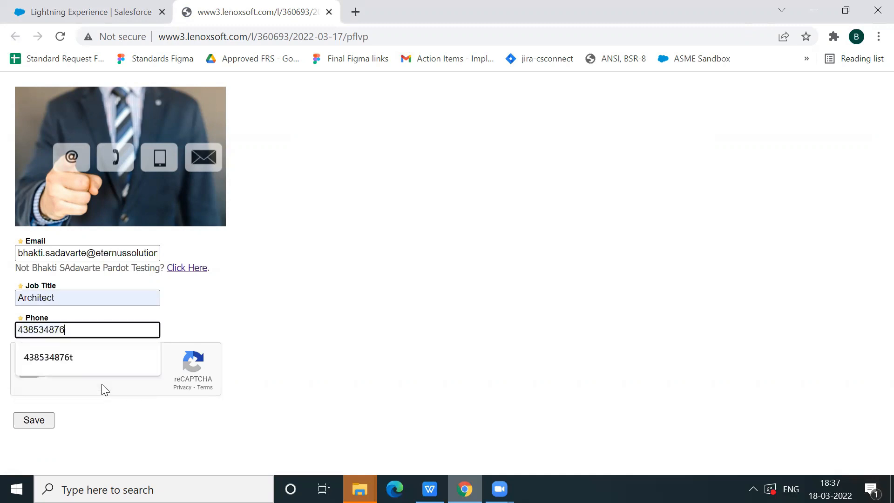
left_click(132, 408)
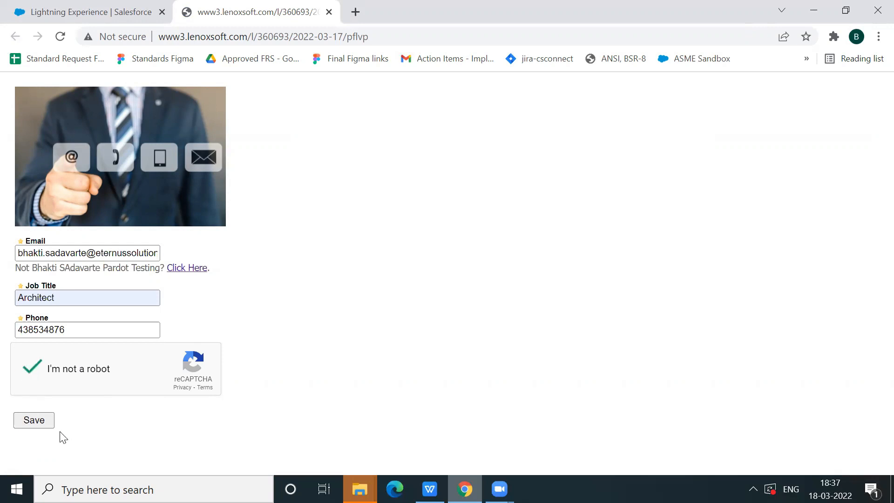
left_click(42, 424)
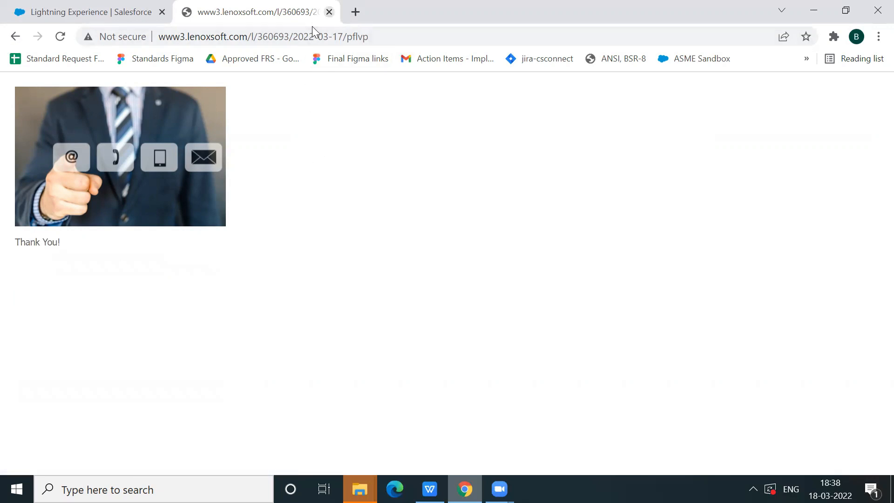
View the Contact US Page online again in place of the submitted page, and submit it with country United States and the reCAPTCHA completed
key("ctrl+w")
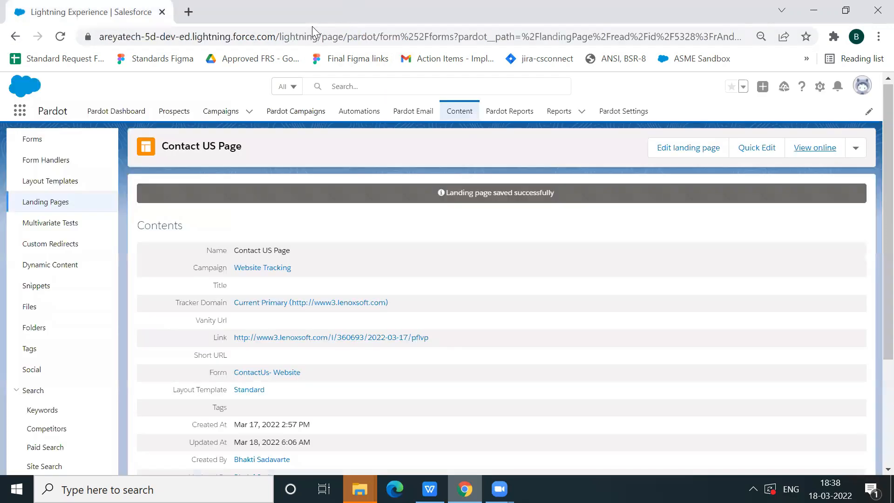
left_click(808, 150)
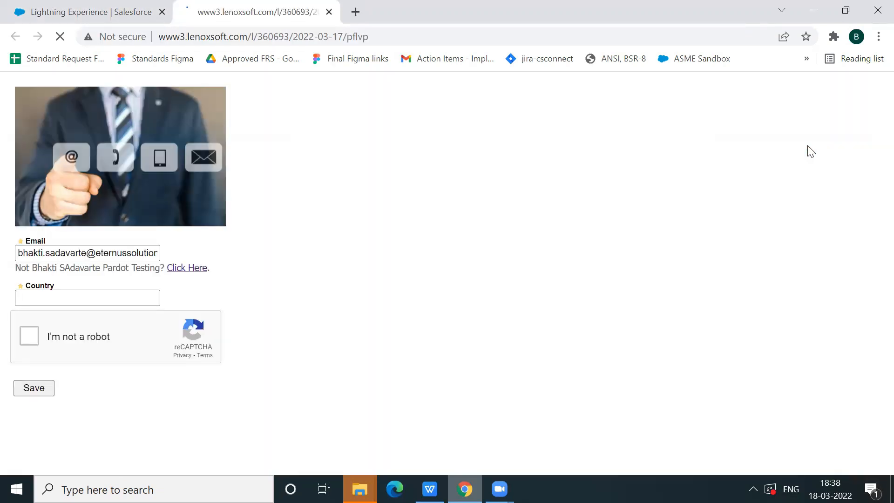
left_click(146, 293)
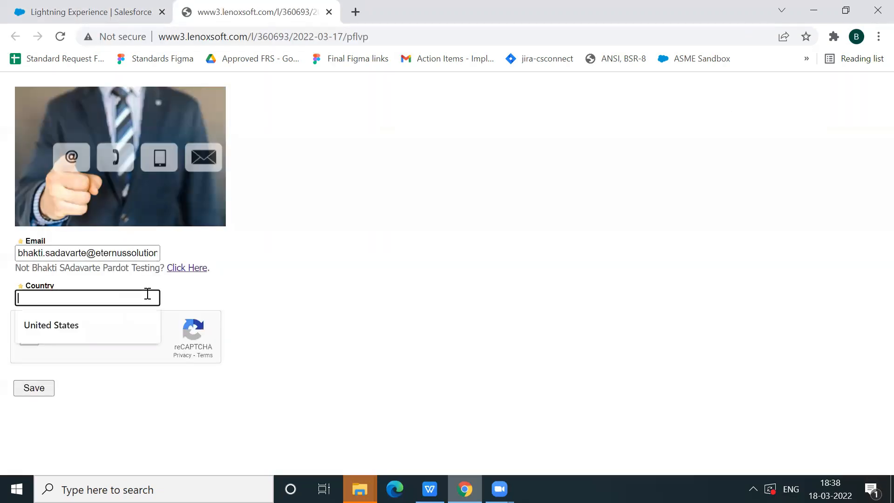
left_click(130, 321)
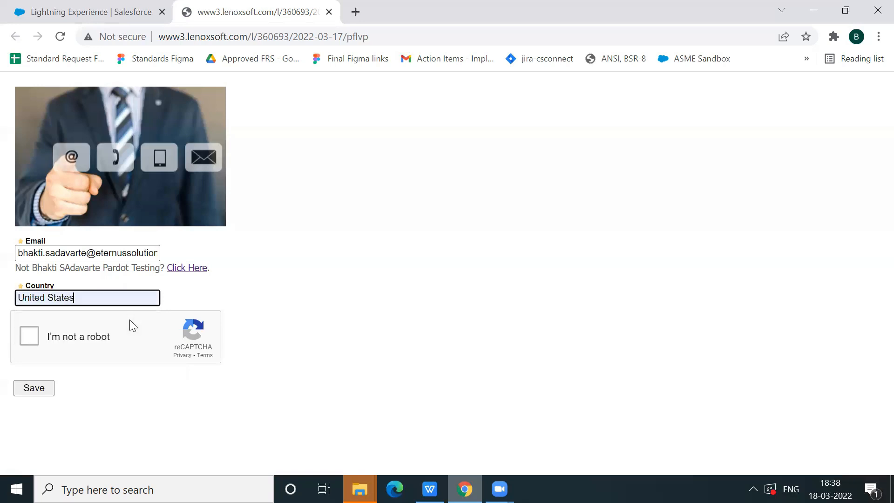
left_click(25, 335)
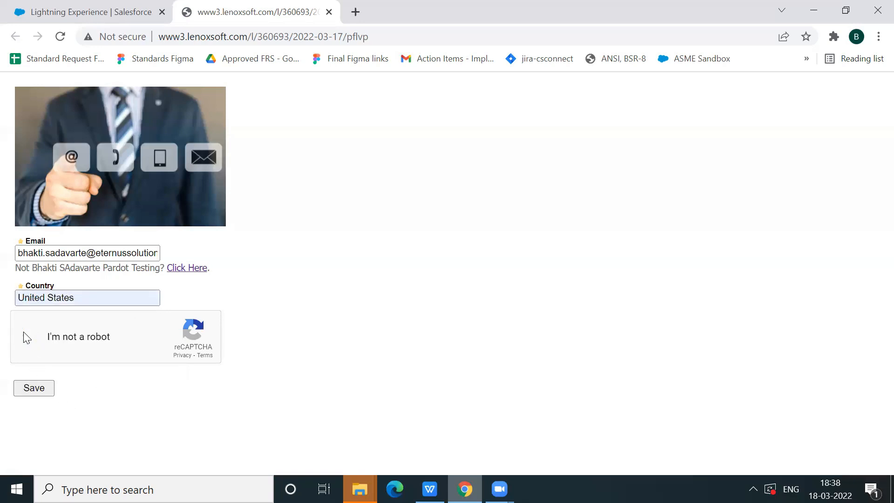
left_click(43, 389)
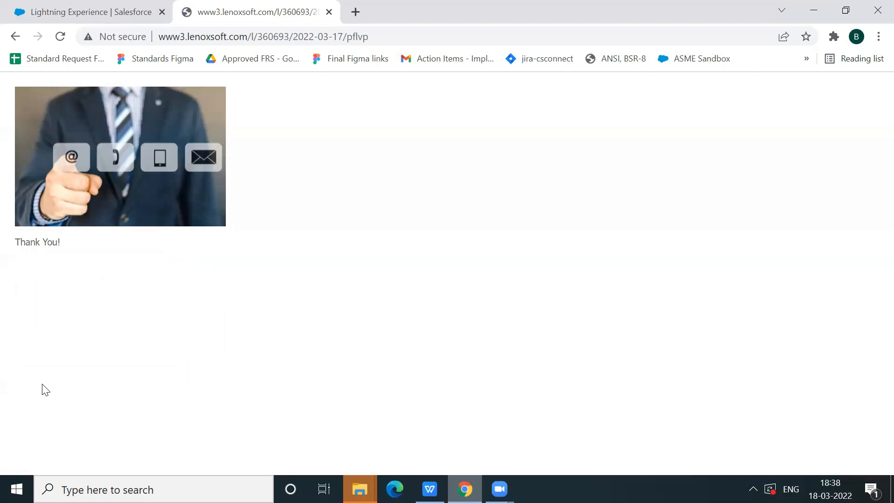
Return to Salesforce and list all Pardot prospects with the james filter cleared
left_click(119, 19)
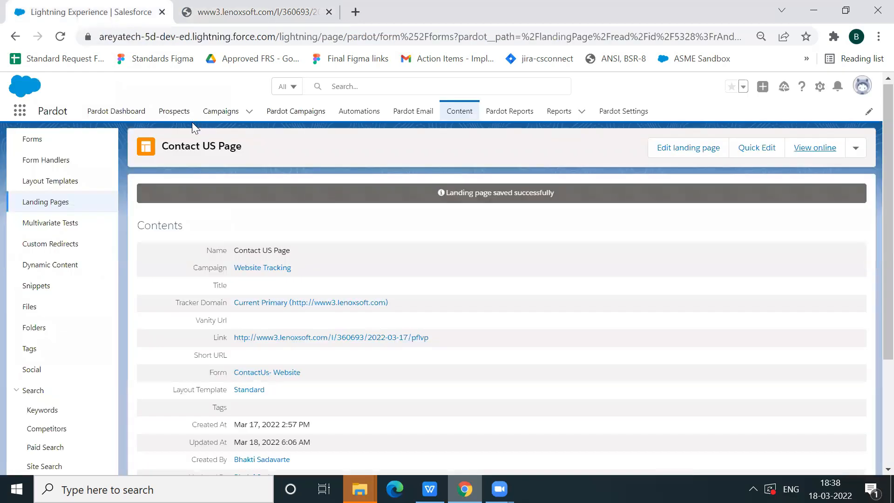
left_click(179, 116)
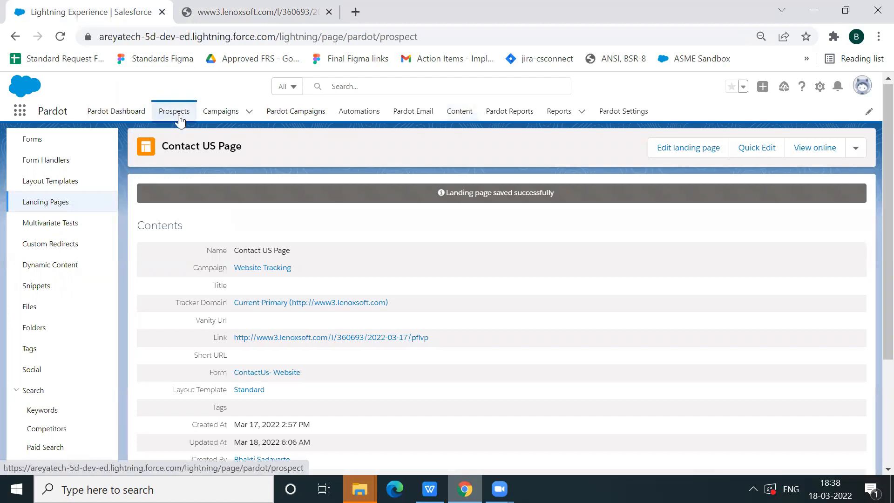
scroll(303, 194, "down", 1)
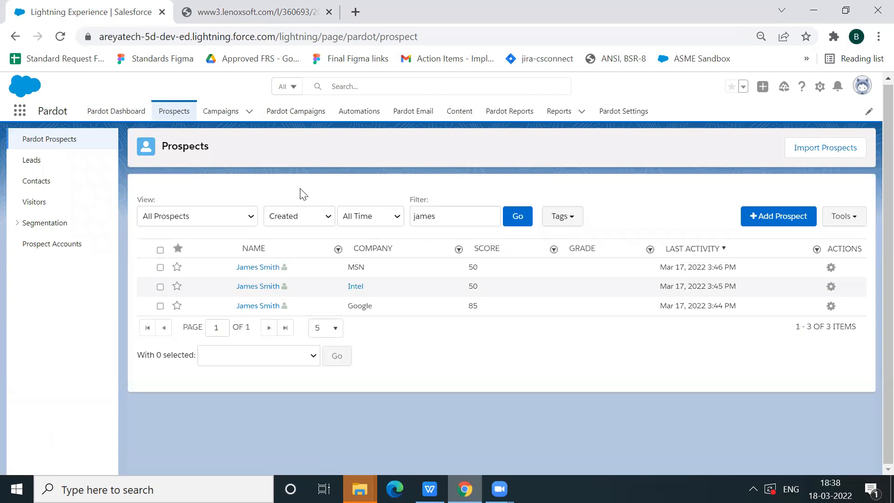
double_click(442, 220)
key("BackSpace")
left_click(519, 213)
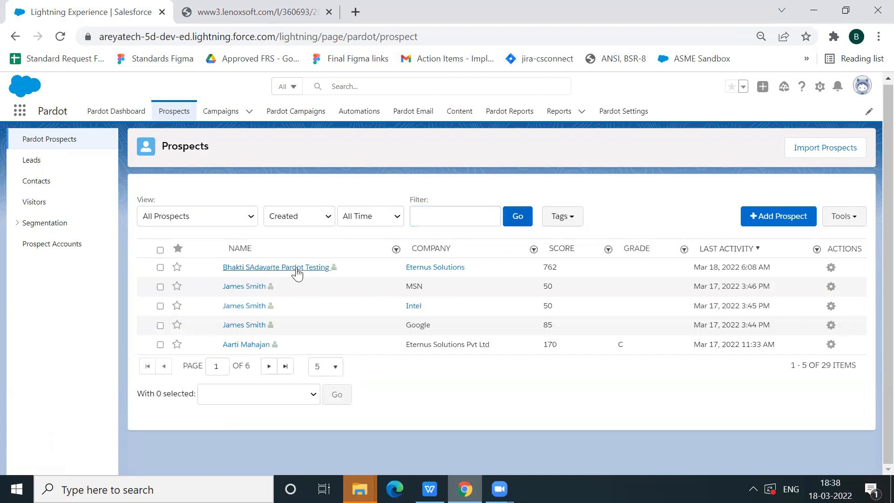
Open the Pardot Testing prospect of Eternus Solutions and examine its activities, job title, country and phone fields
left_click(315, 269)
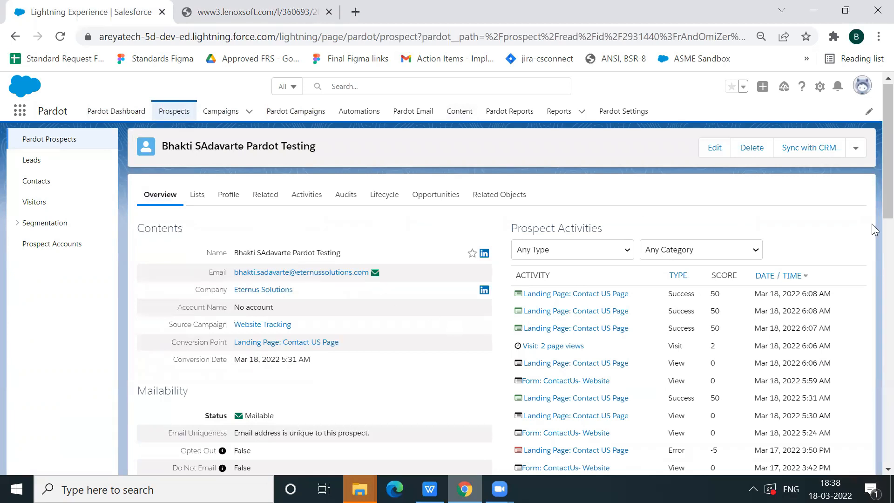
scroll(873, 279, "down", 5)
scroll(873, 326, "down", 3)
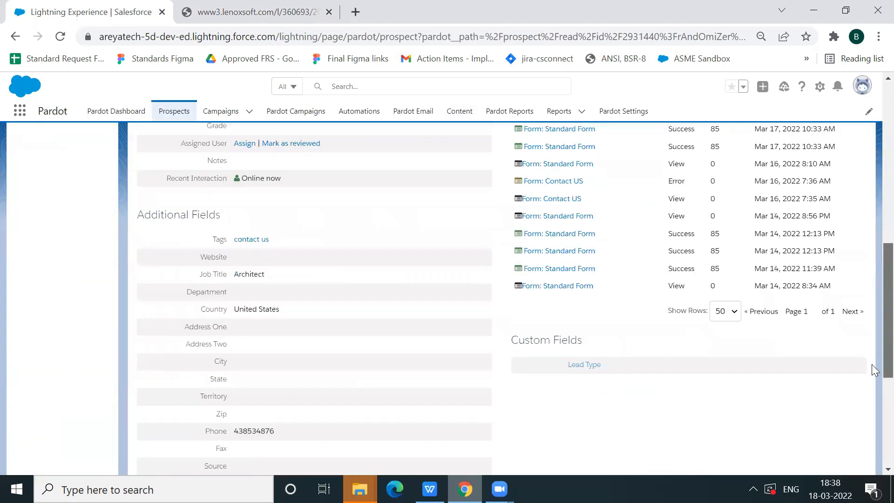
scroll(873, 261, "up", 6)
scroll(873, 232, "up", 2)
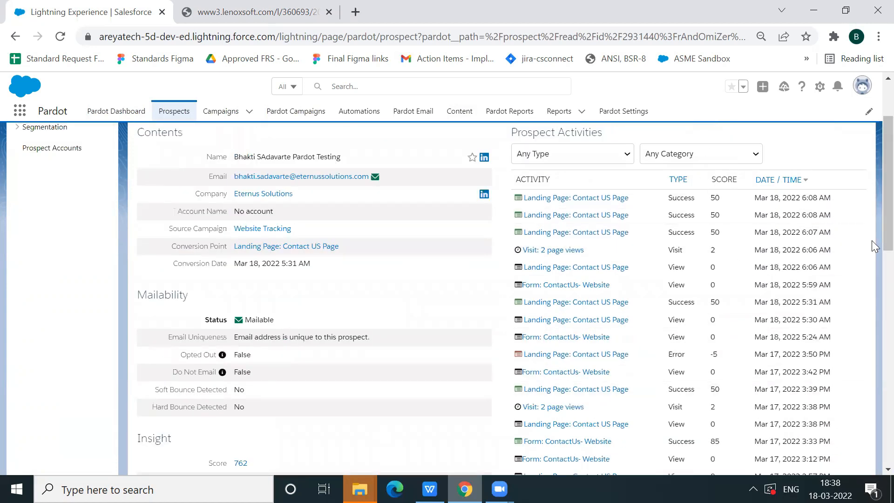
scroll(873, 195, "up", 2)
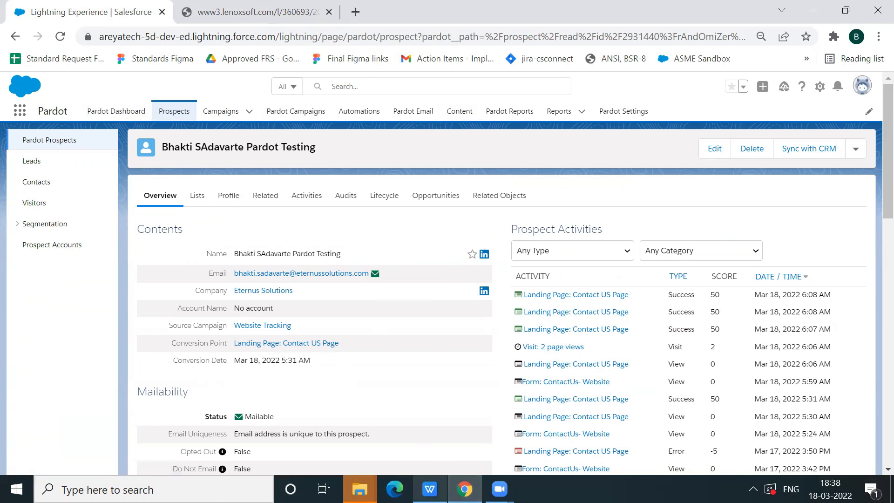
Switch to the WPS Office presentation, present the Landing Pages and Layout Templates slides, and exit the slide show
left_click(429, 488)
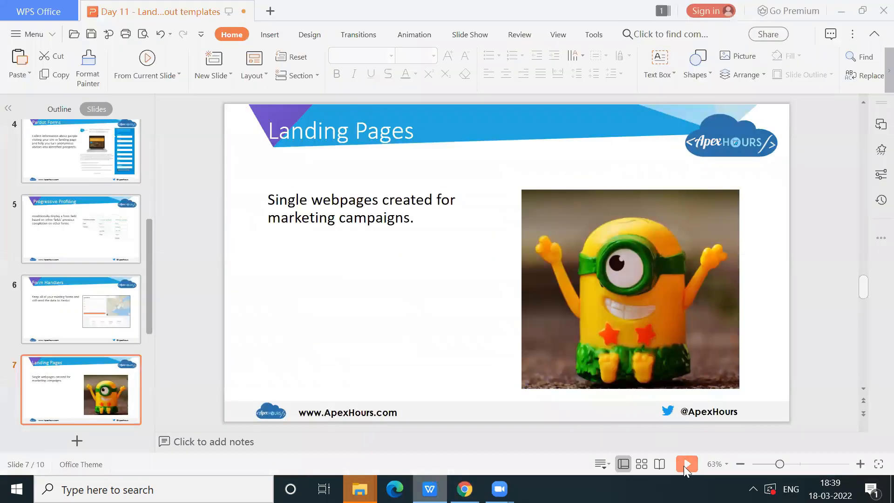
left_click(685, 463)
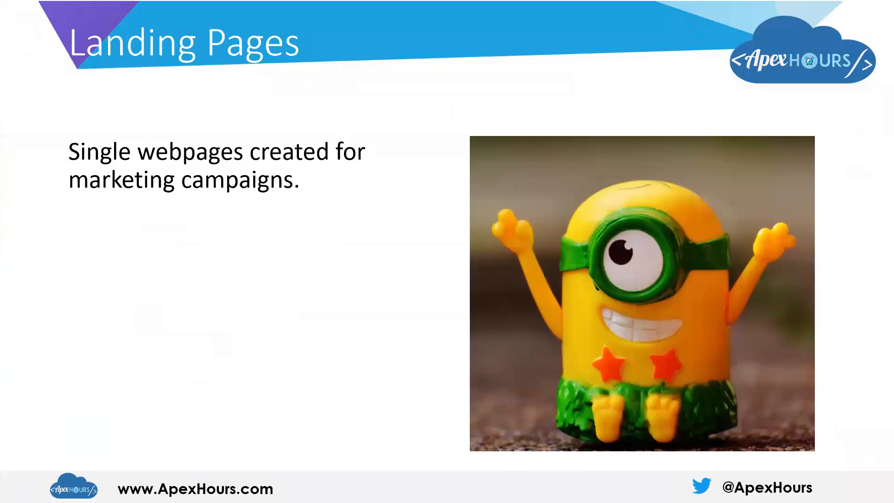
left_click(352, 354)
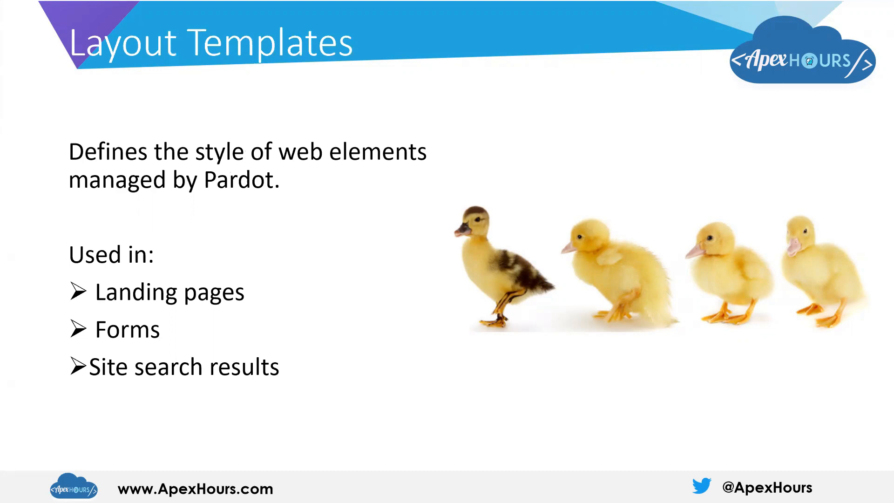
key("Escape")
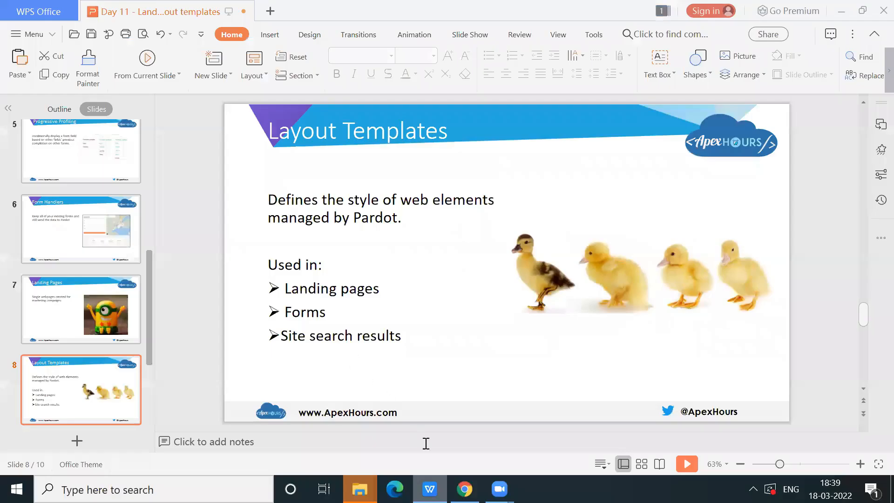
Switch back to Salesforce in Chrome and open the list of Pardot layout templates
left_click(465, 489)
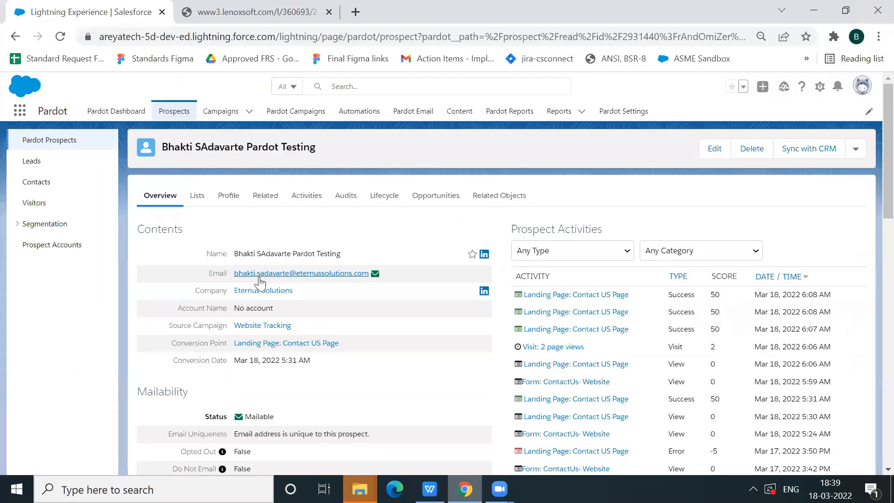
left_click(464, 112)
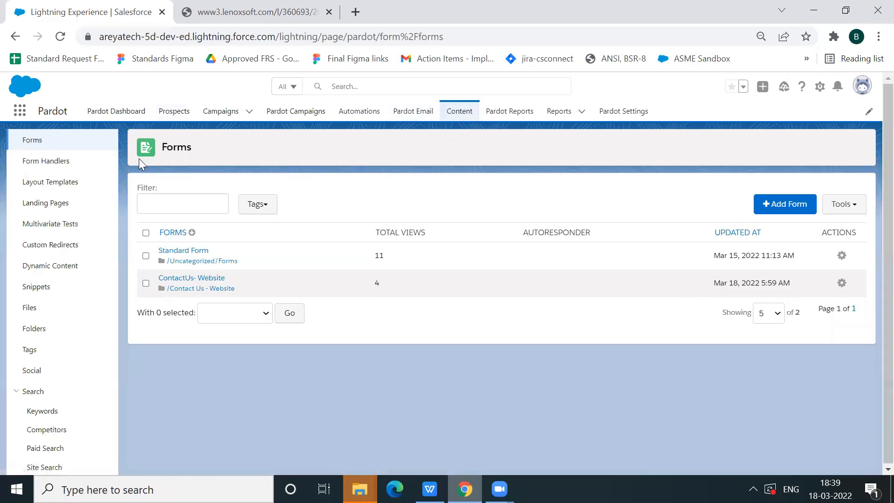
left_click(64, 186)
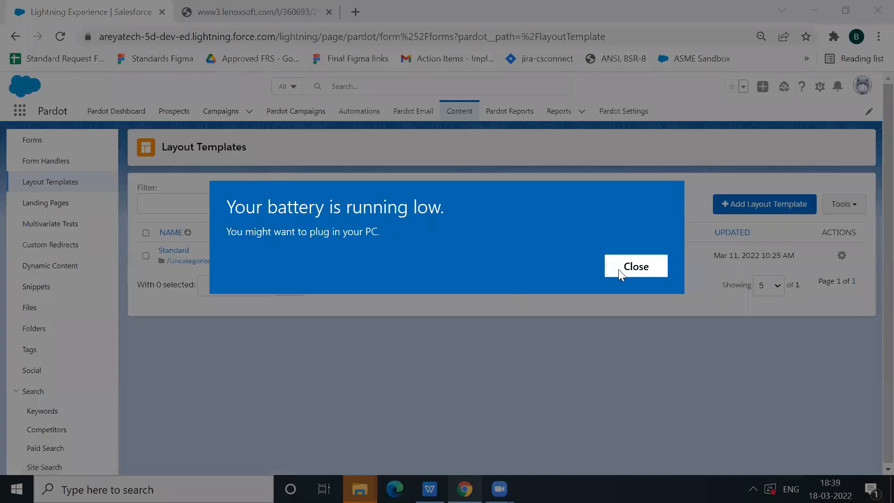
left_click(619, 269)
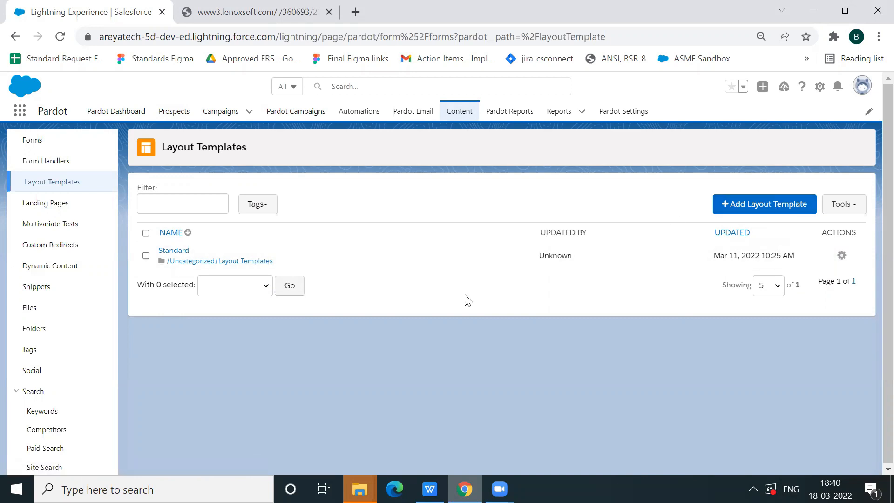
Open the Standard layout template and examine its details and the forms and landing pages that use it
left_click(173, 250)
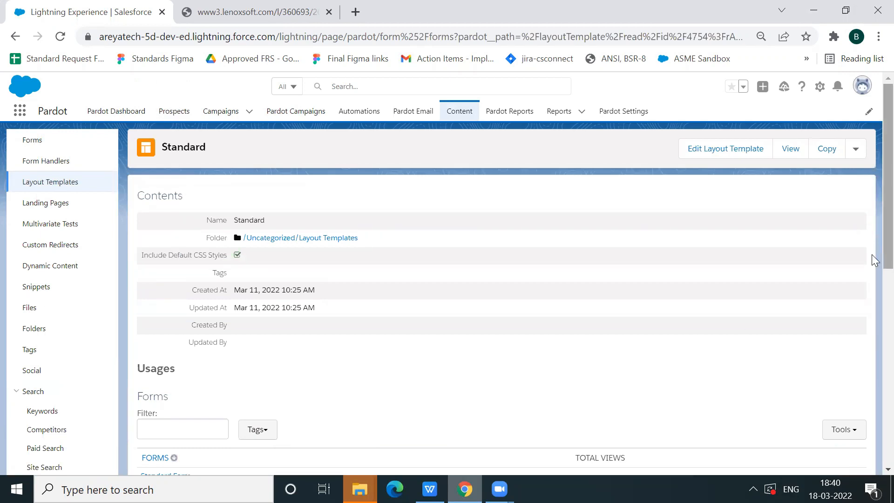
scroll(871, 297, "down", 5)
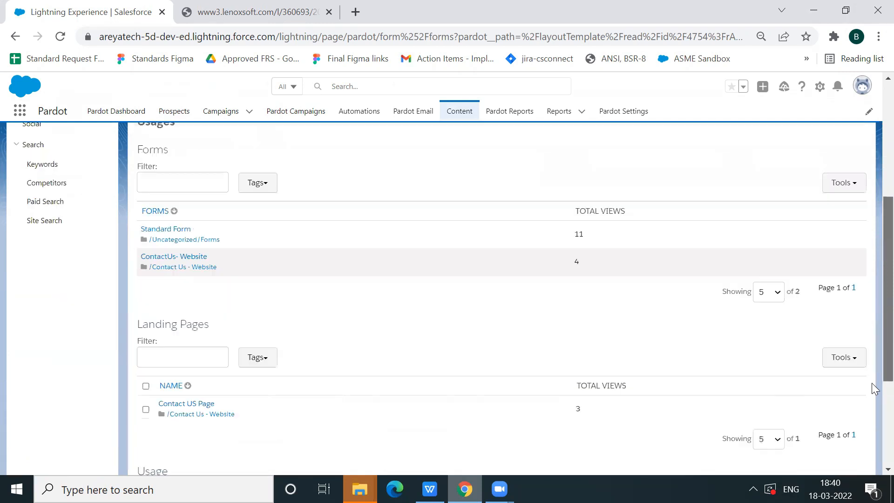
scroll(874, 389, "down", 1)
scroll(874, 388, "down", 3)
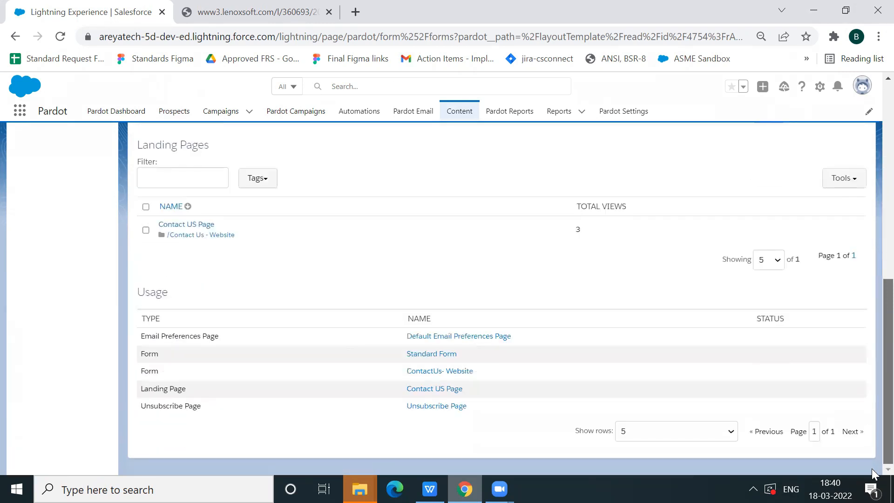
scroll(874, 339, "up", 5)
scroll(873, 279, "up", 4)
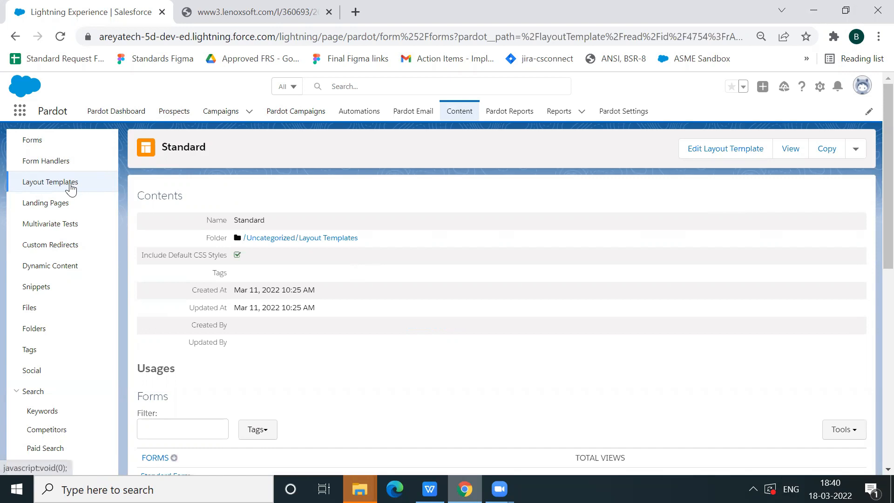
Return to the layout templates list and start a new layout template named Contact Us Layout
left_click(72, 185)
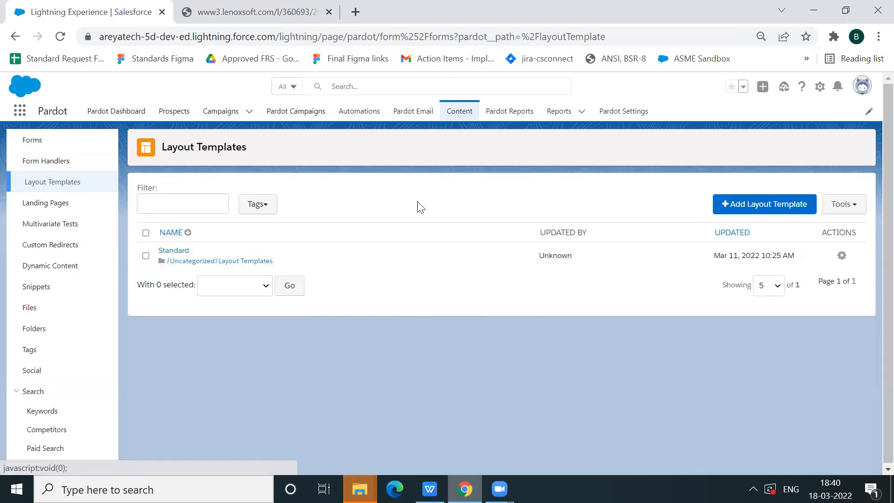
left_click(766, 208)
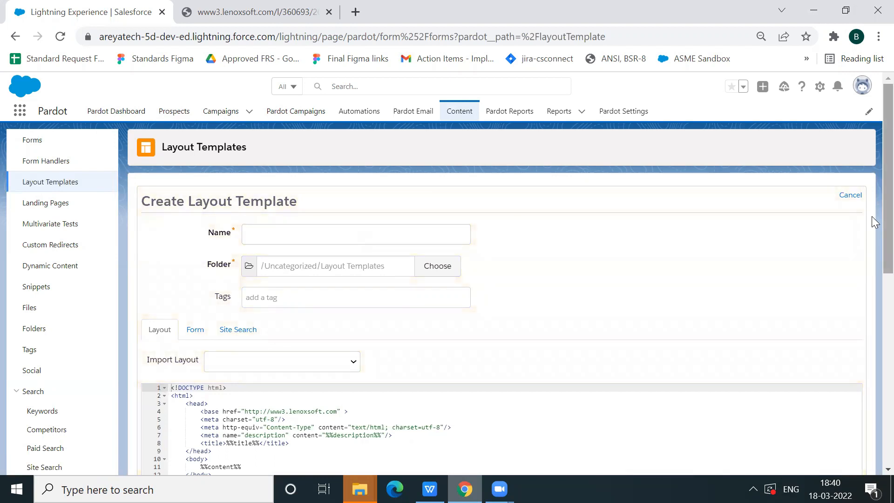
left_click(453, 235)
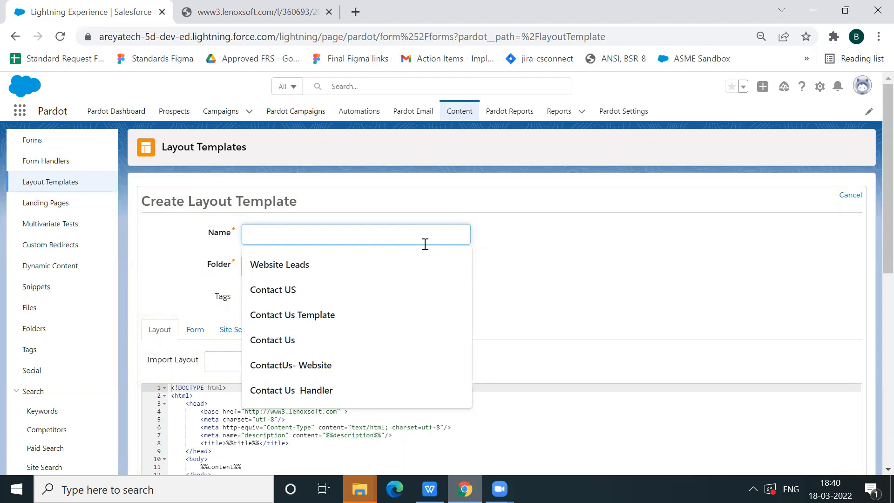
type("Contact Us")
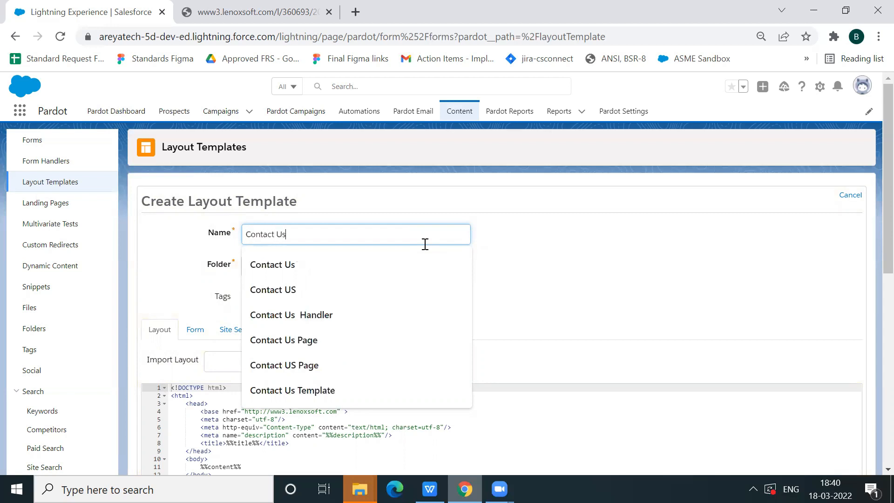
type(" Layout")
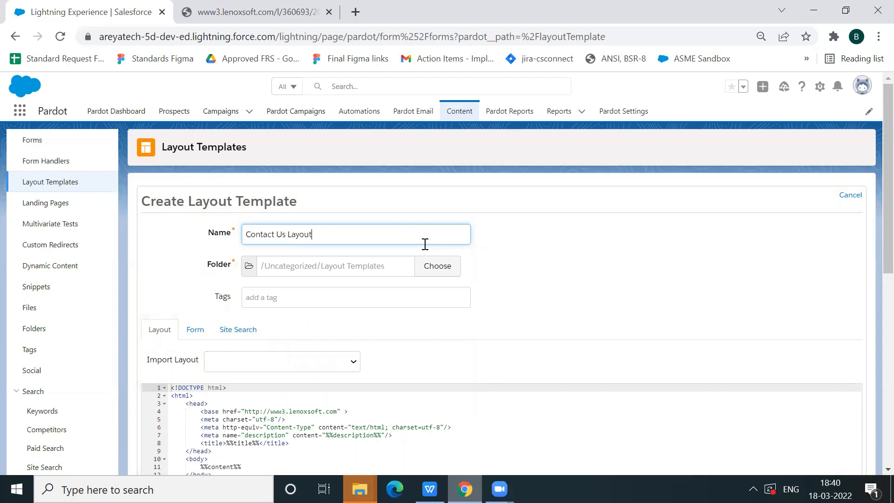
Examine the default HTML of the new layout template, including the title and content variable tags
left_click(645, 353)
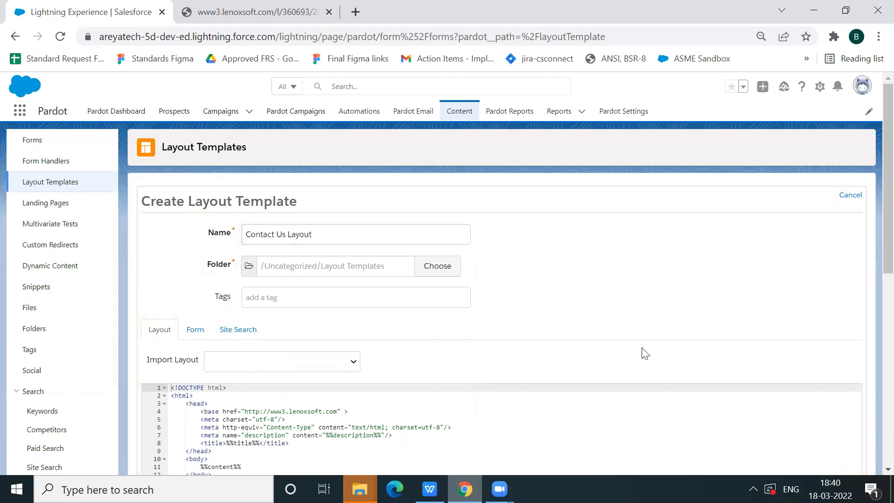
scroll(871, 261, "down", 2)
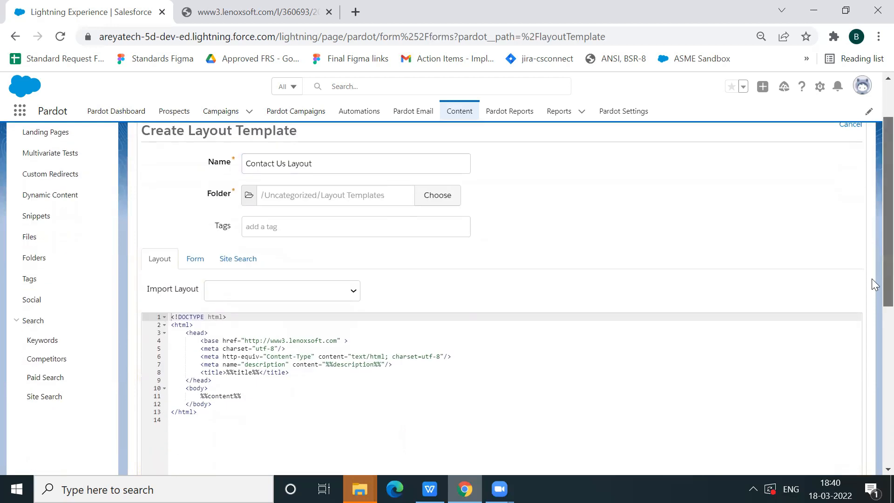
scroll(871, 294, "down", 1)
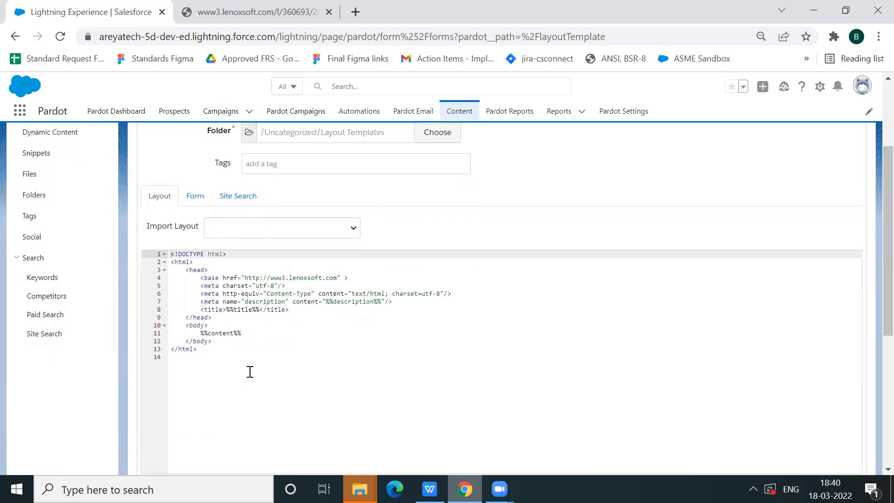
left_click(242, 309)
left_click(230, 333)
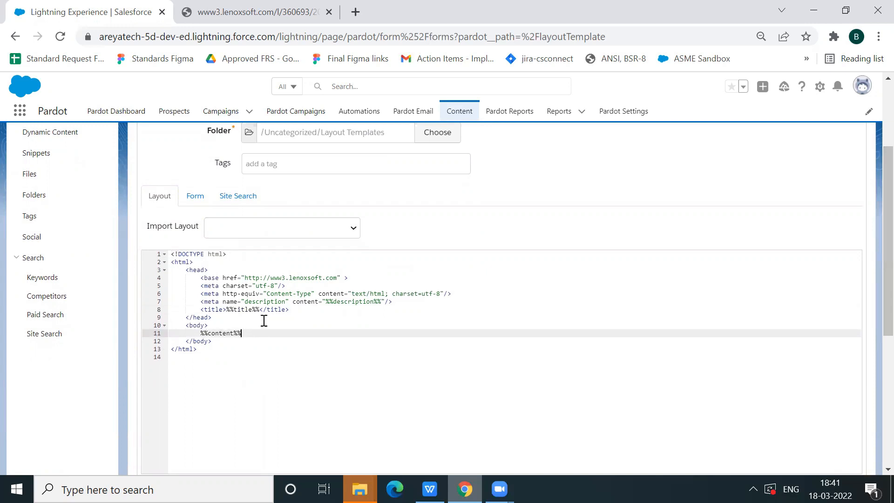
left_click(245, 310)
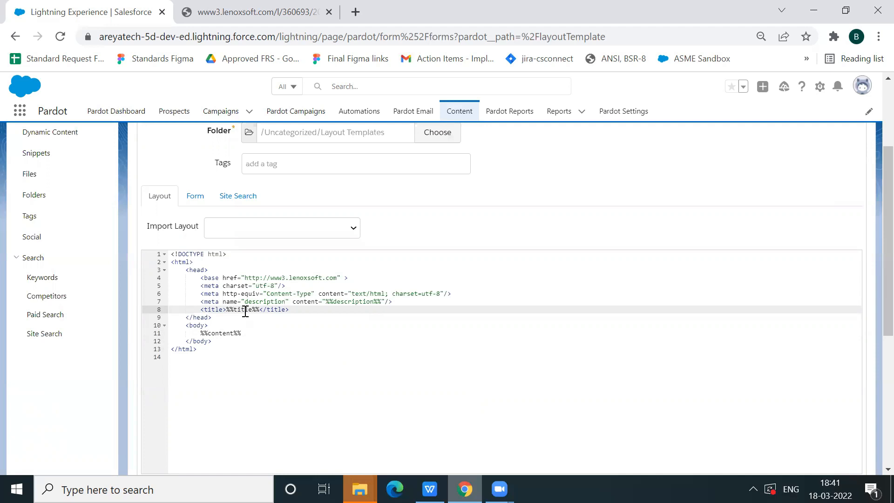
left_click(307, 339)
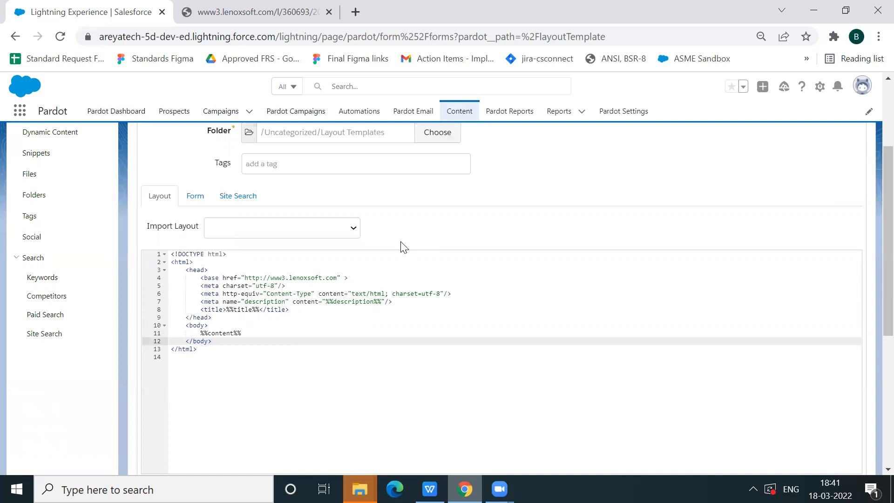
Import the Responsive Template: Sales Ready layout and replace the existing layout content with it
left_click(353, 228)
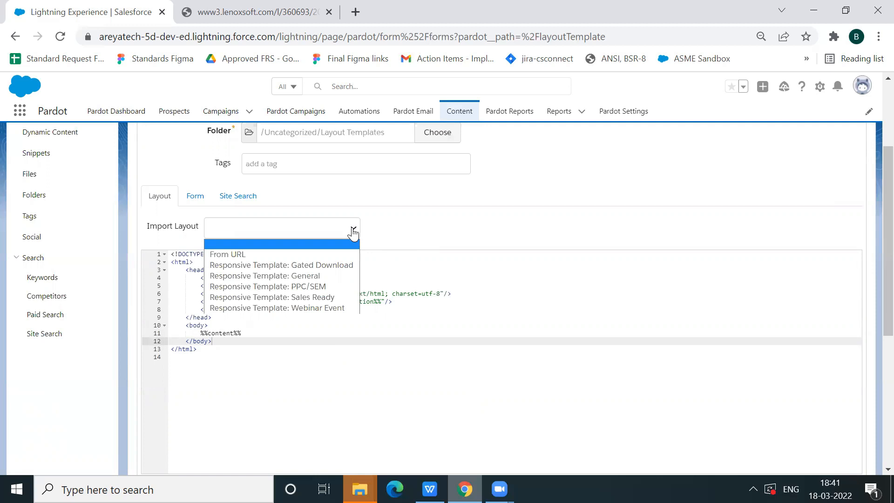
left_click(339, 296)
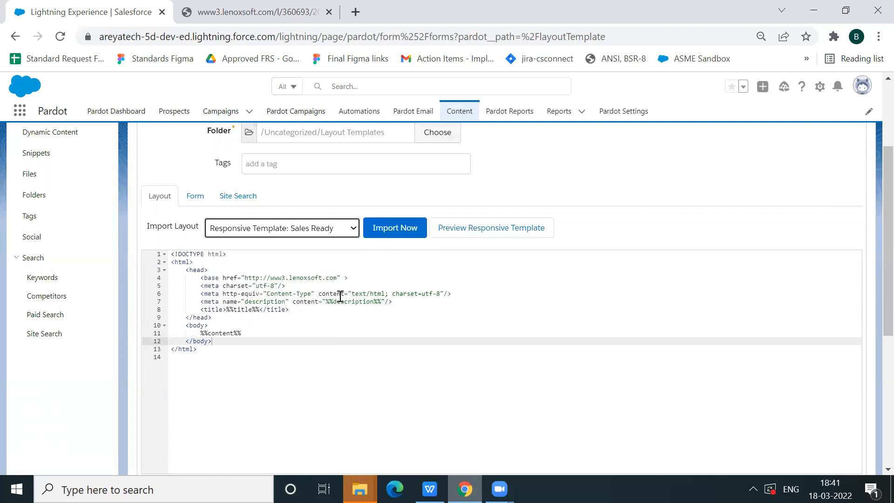
left_click(407, 234)
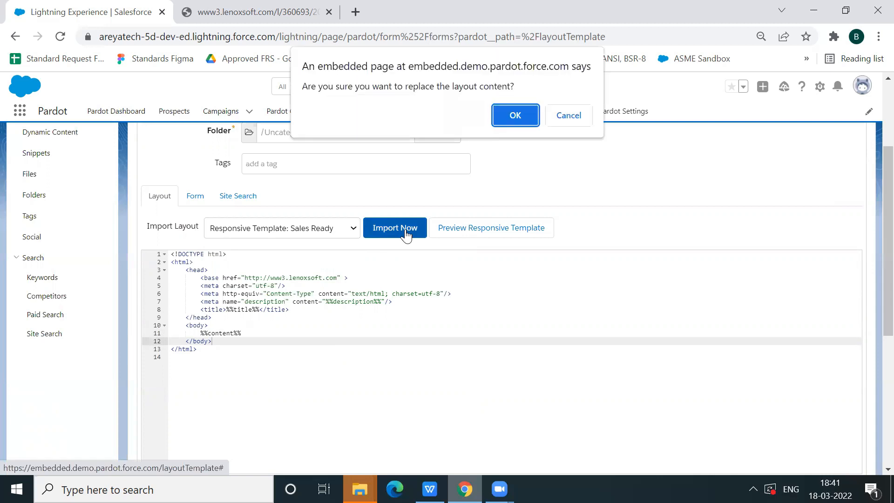
left_click(516, 116)
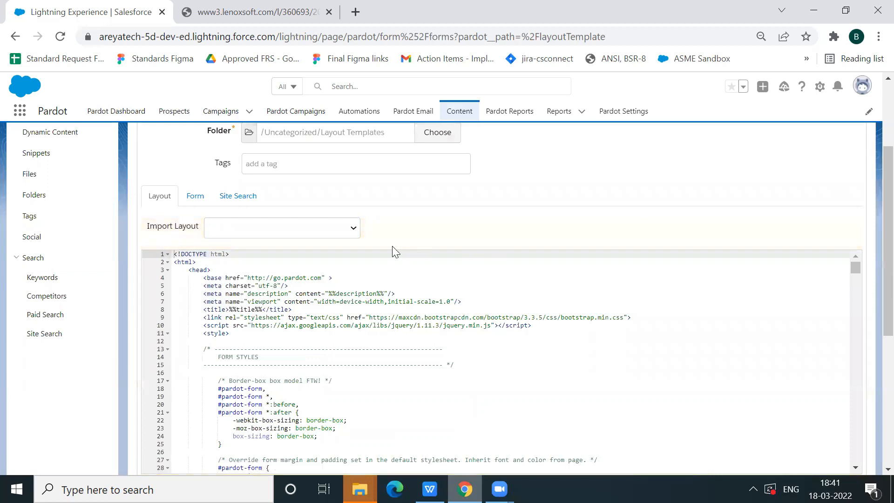
Review the other importable layouts and examine the imported layout code without changing it
left_click(354, 230)
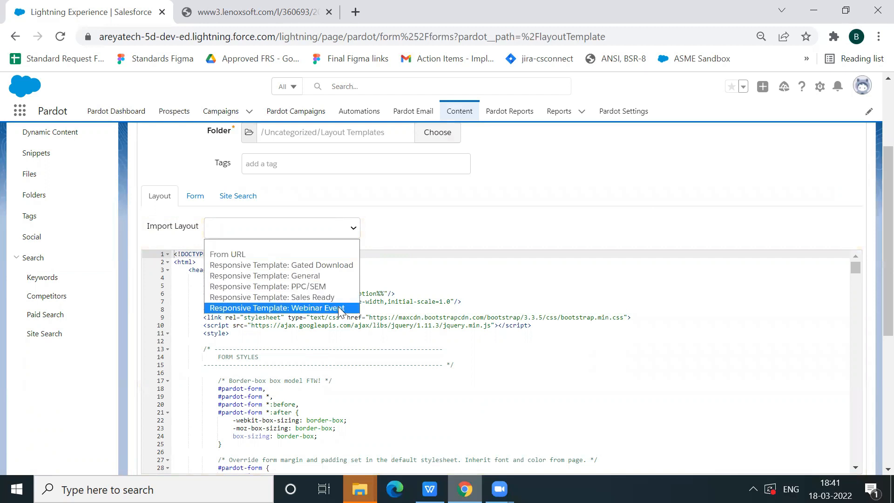
left_click(428, 317)
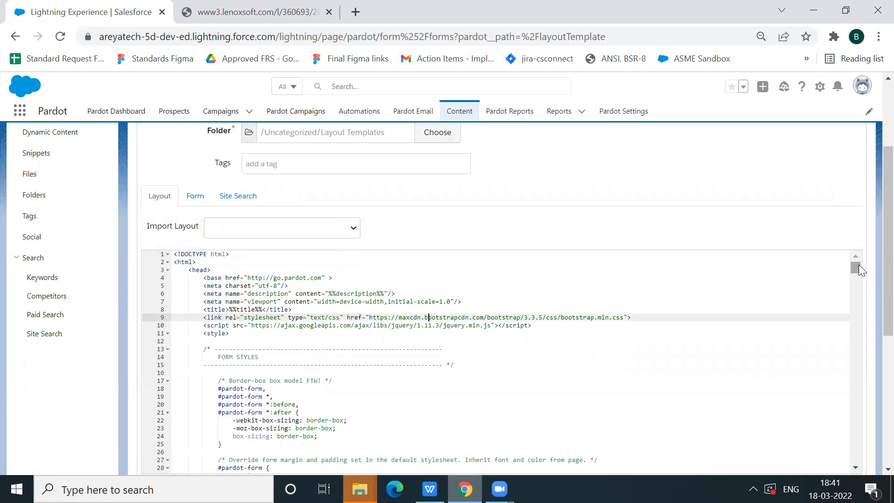
mouse_move(856, 269)
left_mouse_down()
mouse_move(872, 467)
mouse_move(871, 265)
left_mouse_up()
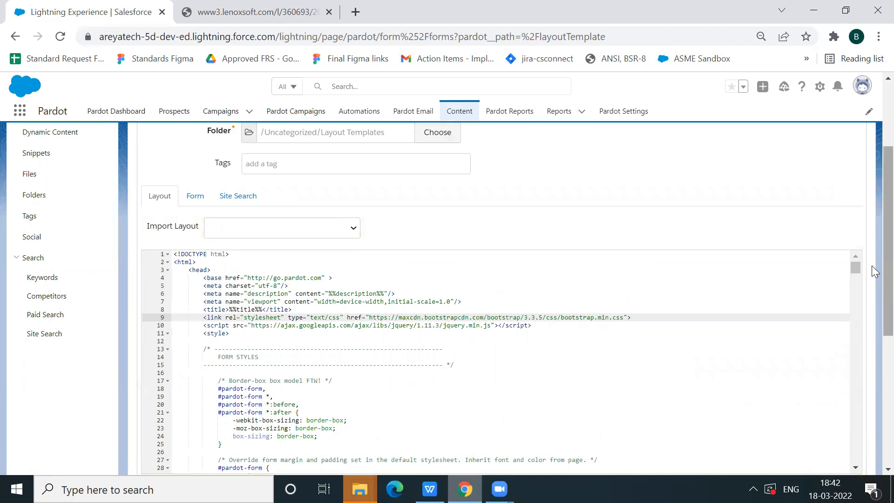
mouse_move(857, 268)
left_mouse_down()
mouse_move(853, 408)
mouse_move(855, 255)
left_mouse_up()
scroll(871, 245, "up", 2)
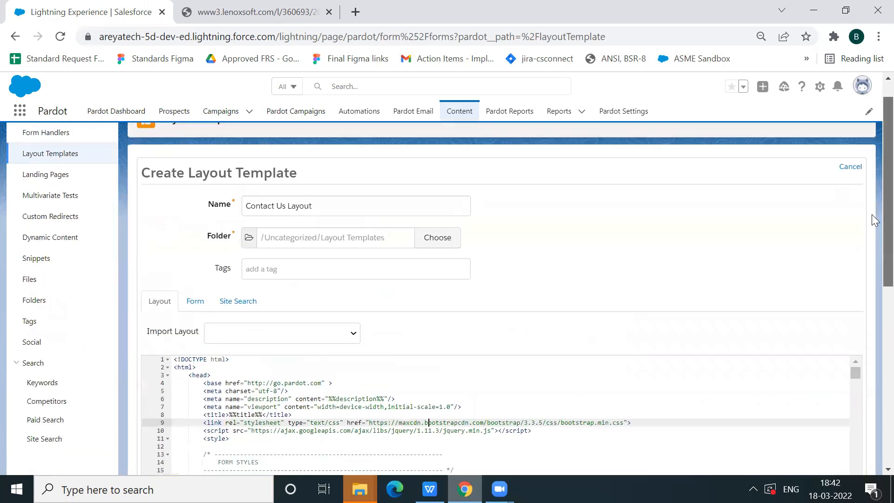
scroll(871, 232, "down", 2)
scroll(872, 262, "down", 2)
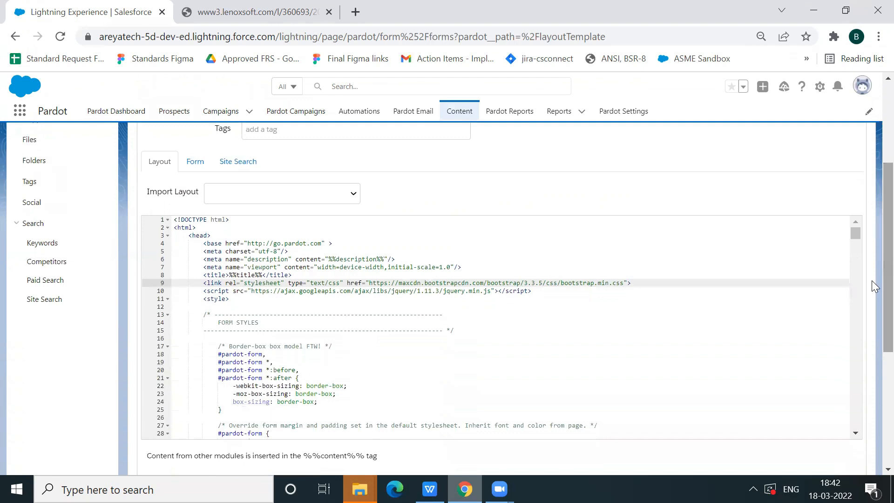
Examine the template's Form code and its form variable tags
left_click(202, 167)
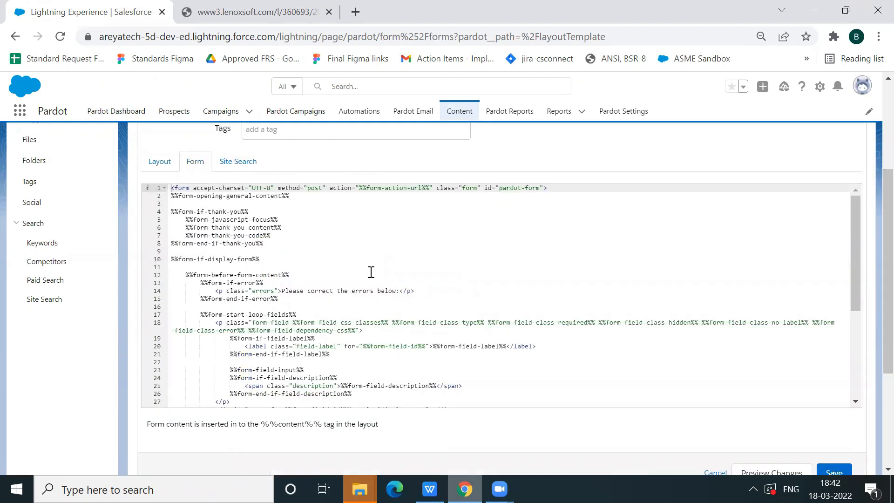
left_click(371, 273)
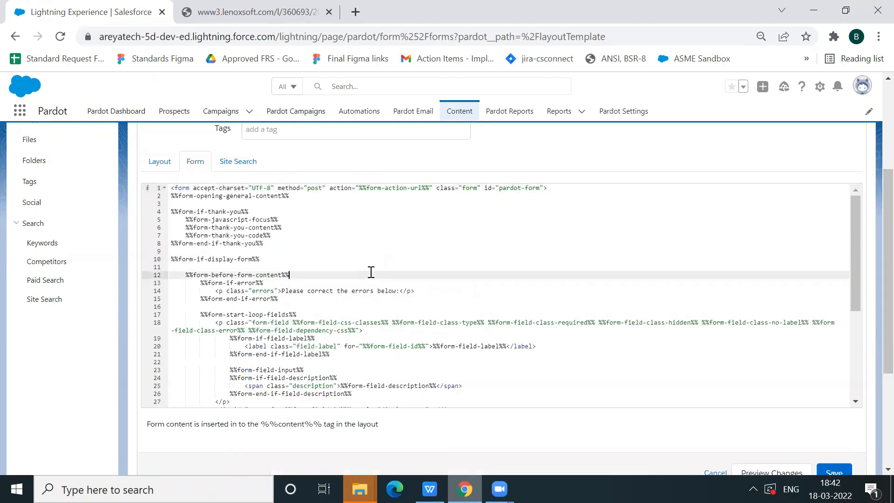
left_click(400, 204)
left_click_drag(851, 264, 871, 227)
scroll(871, 227, "up", 1)
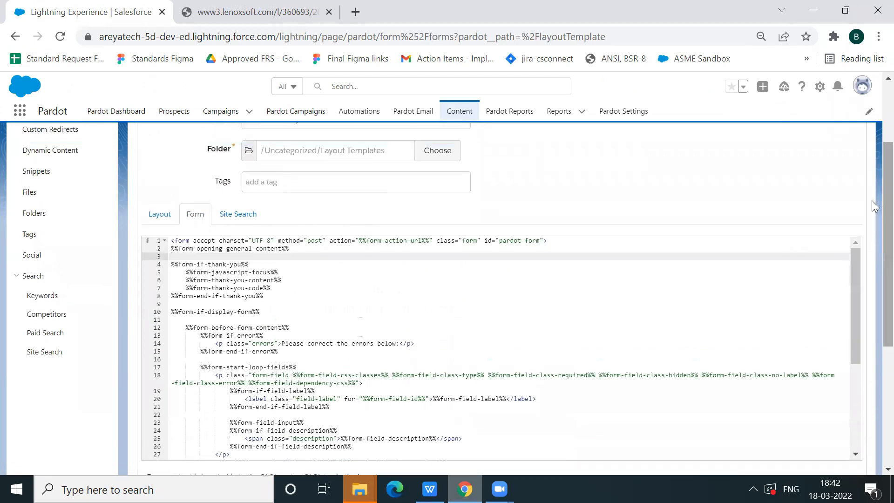
Examine the template's Site Search code and the note on where its content is inserted
left_click(254, 210)
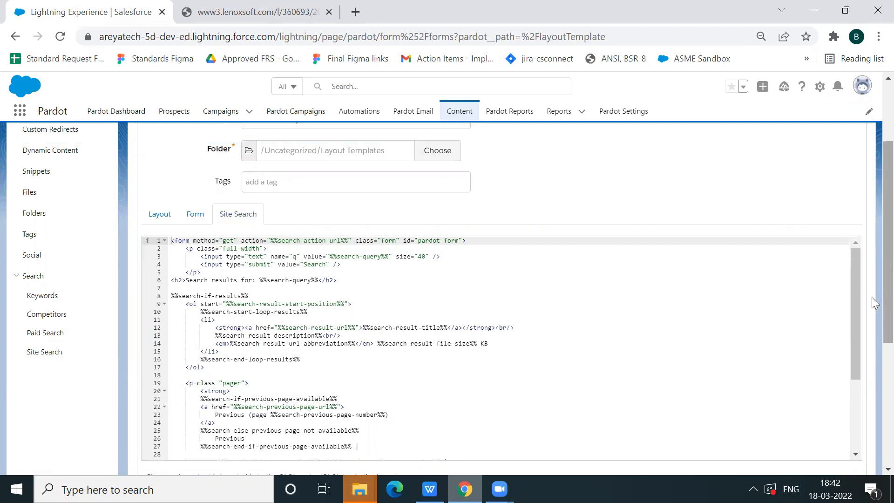
scroll(871, 303, "down", 2)
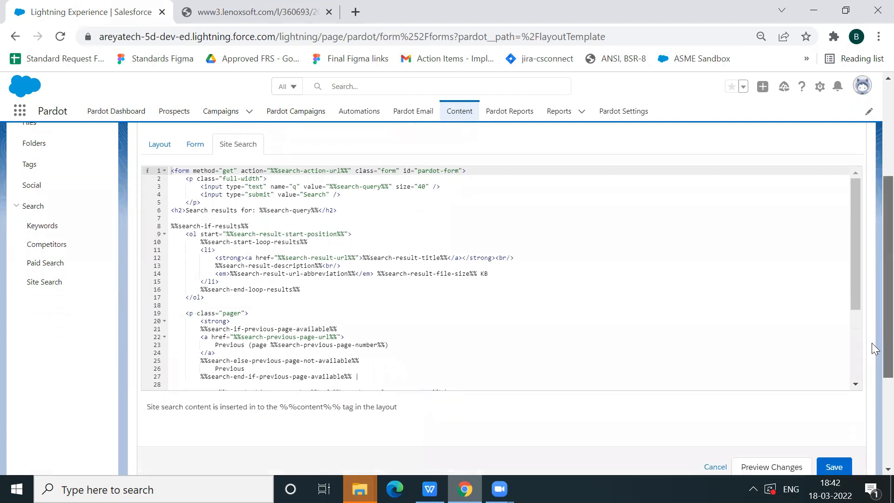
scroll(871, 349, "down", 1)
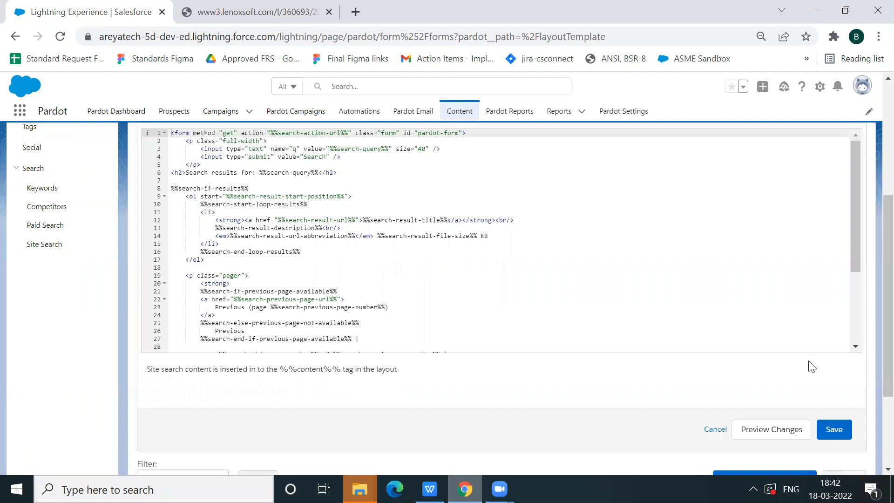
scroll(871, 277, "down", 1)
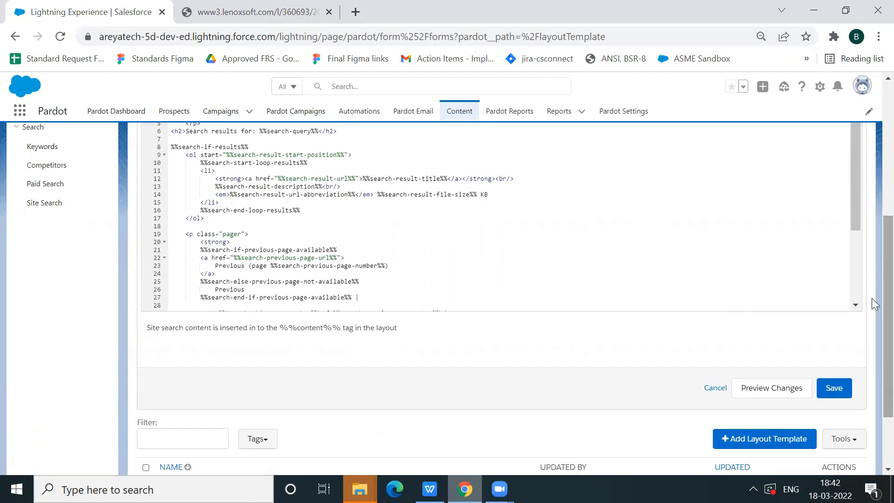
Preview the unsaved changes of the layout template, look through the whole page and return to the editor
left_click(788, 388)
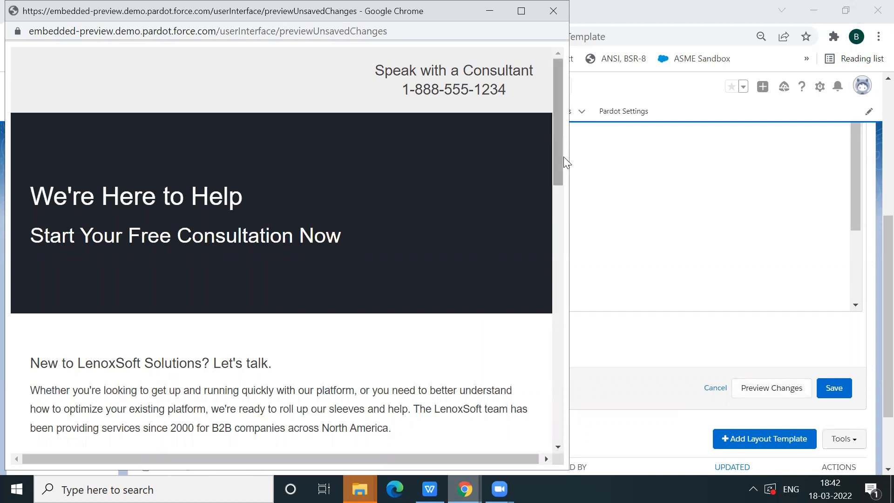
left_click_drag(560, 180, 571, 361)
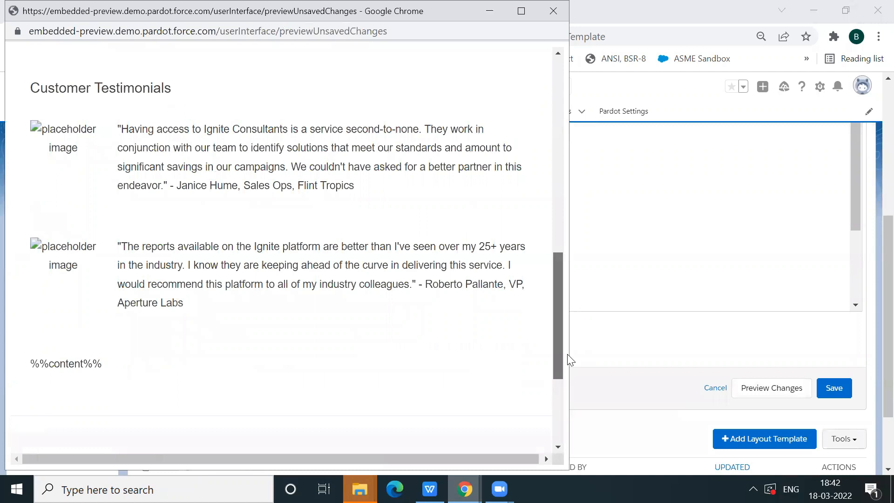
left_click_drag(569, 360, 588, 143)
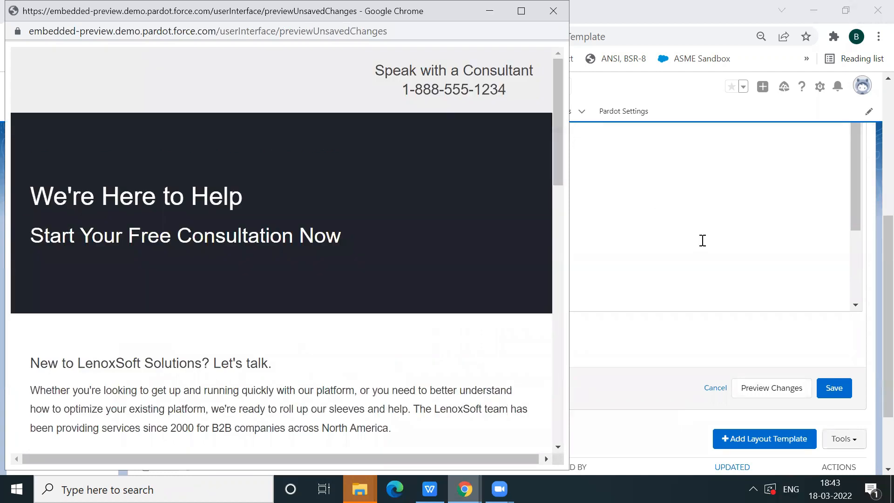
left_click(872, 281)
Save the Contact Us Layout template
scroll(872, 304, "up", 2)
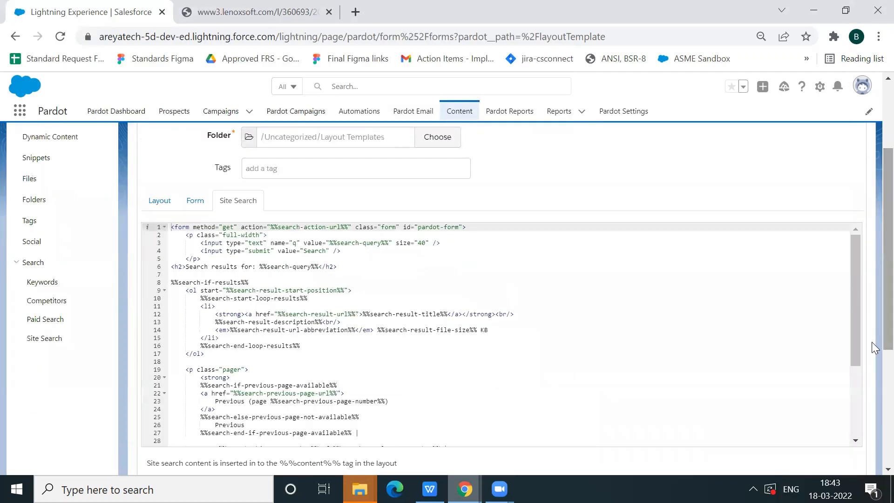
scroll(871, 319, "down", 3)
left_click(833, 394)
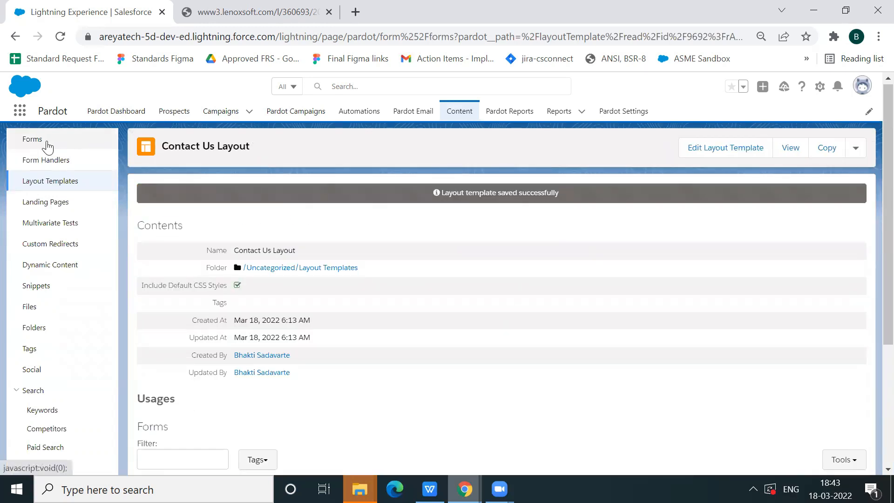
Open the ContactUs- Website form for editing at its Look and Feel settings
left_click(35, 141)
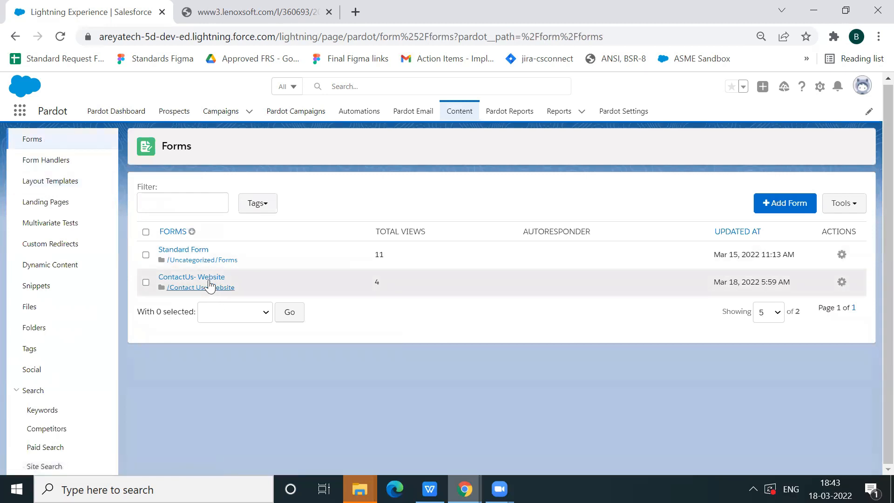
left_click(209, 279)
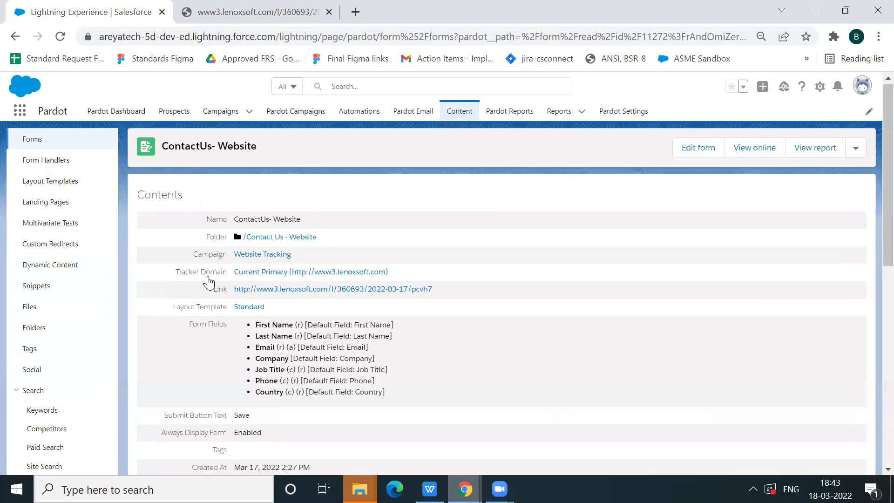
left_click(704, 155)
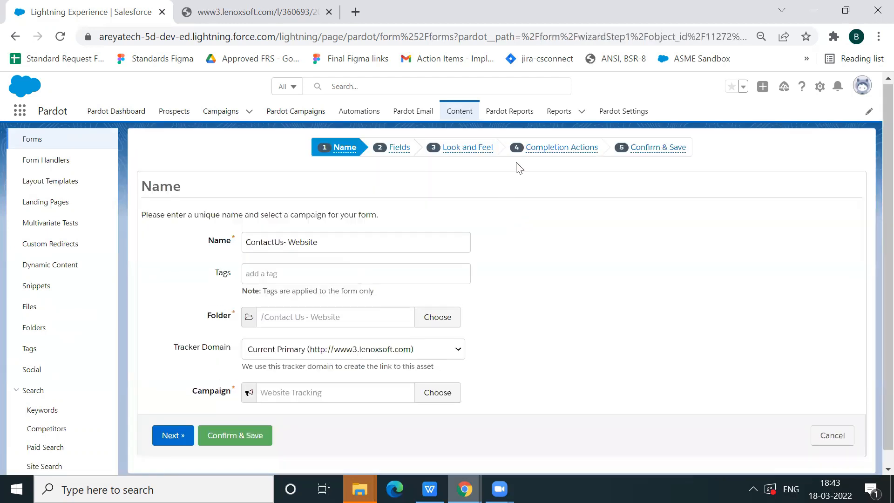
left_click(467, 148)
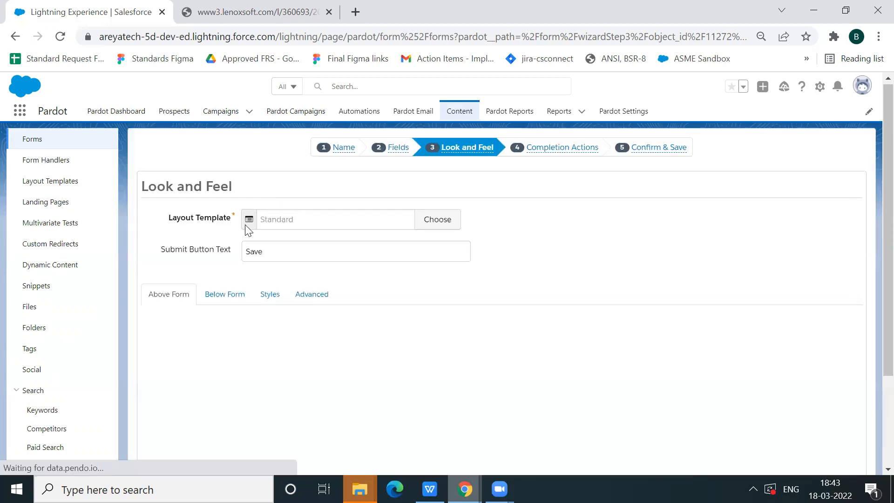
Set the form's layout template to Contact Us Layout, then confirm and save the ContactUs- Website form
left_click(445, 218)
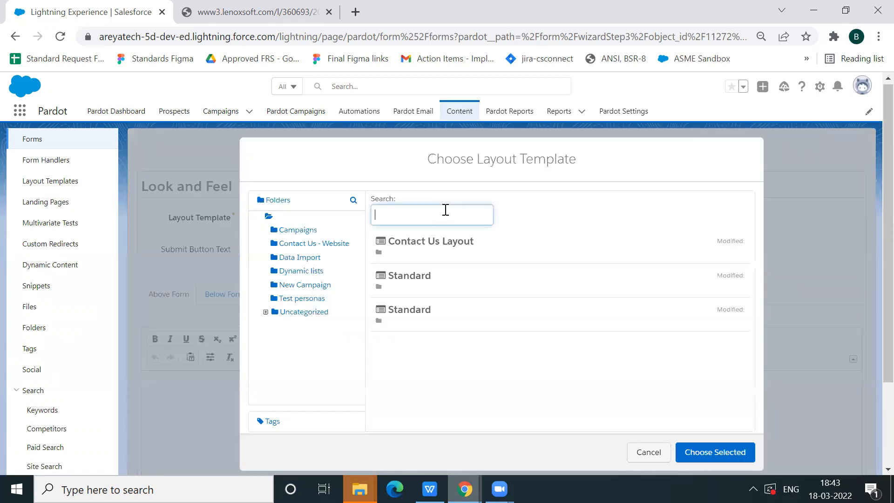
left_click(436, 247)
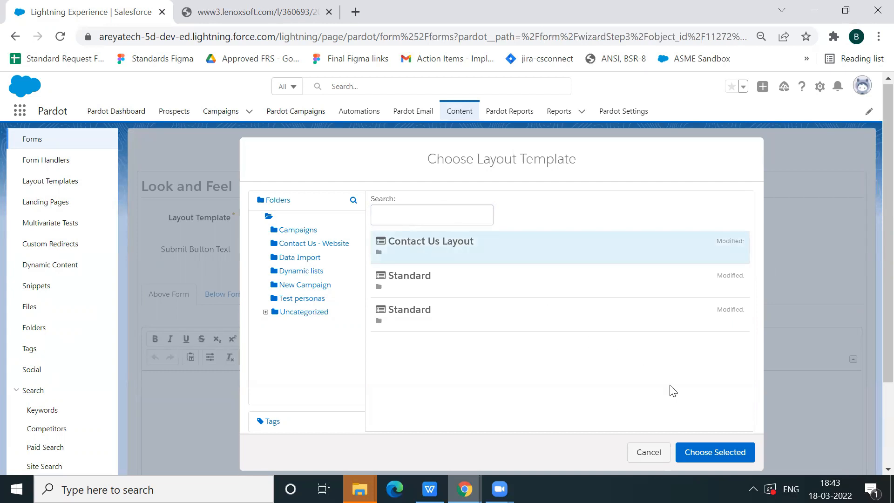
left_click(739, 451)
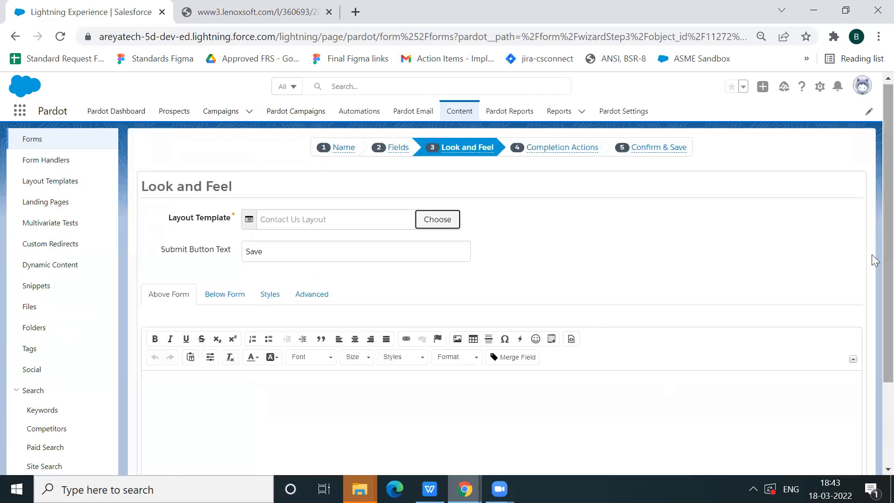
scroll(874, 335, "down", 3)
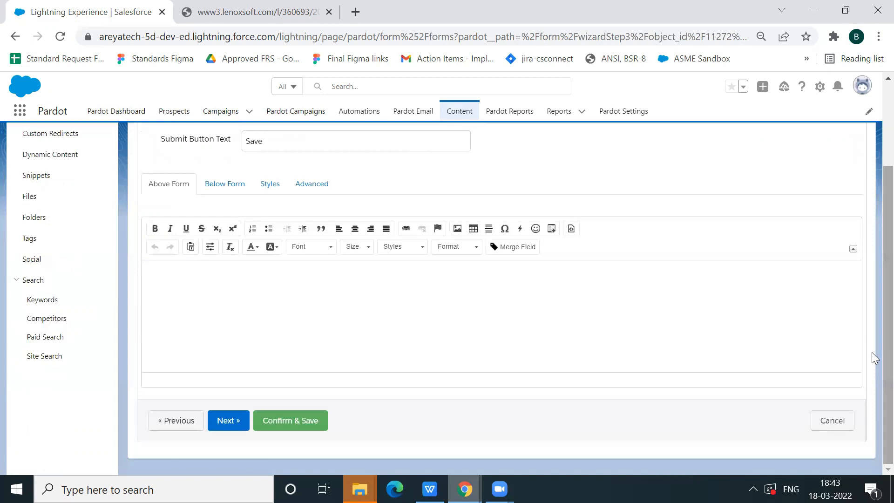
left_click(296, 423)
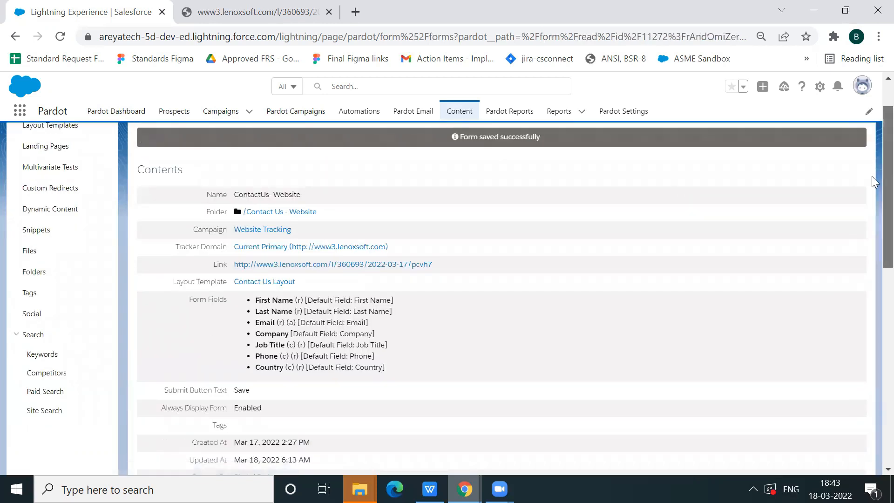
View the saved ContactUs- Website form online and examine its page from the header through the form and testimonials
scroll(872, 173, "up", 2)
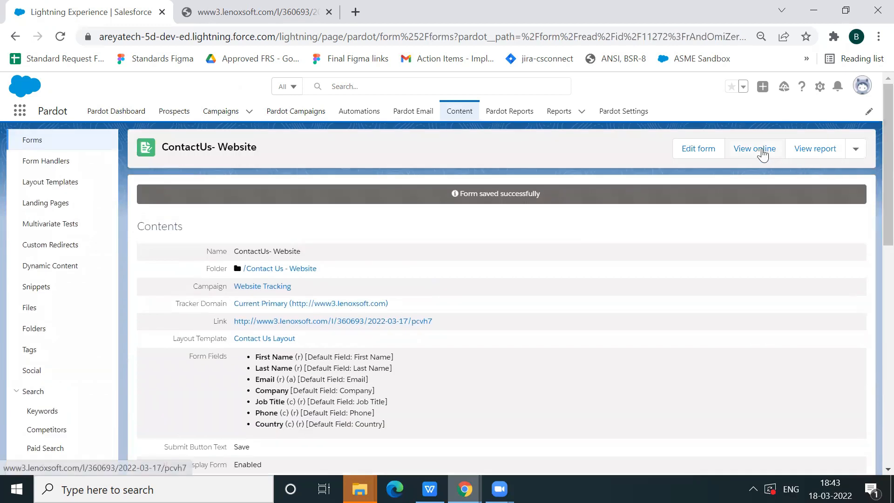
left_click(762, 154)
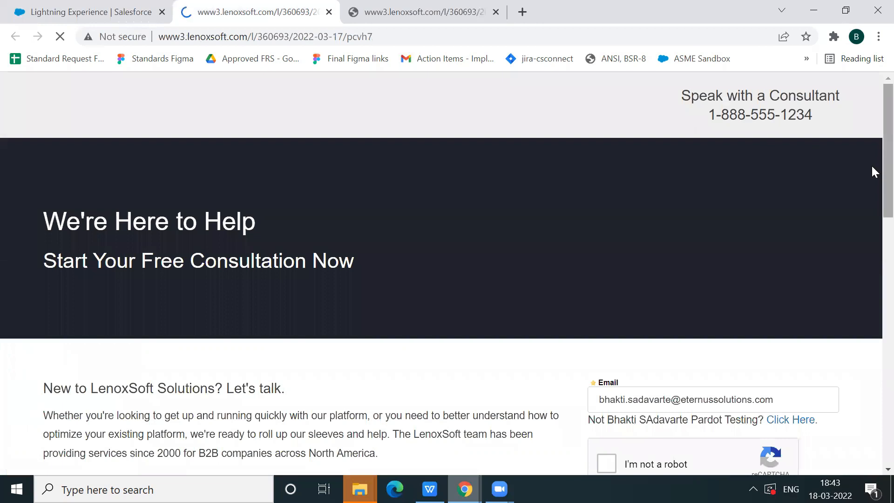
scroll(871, 171, "down", 5)
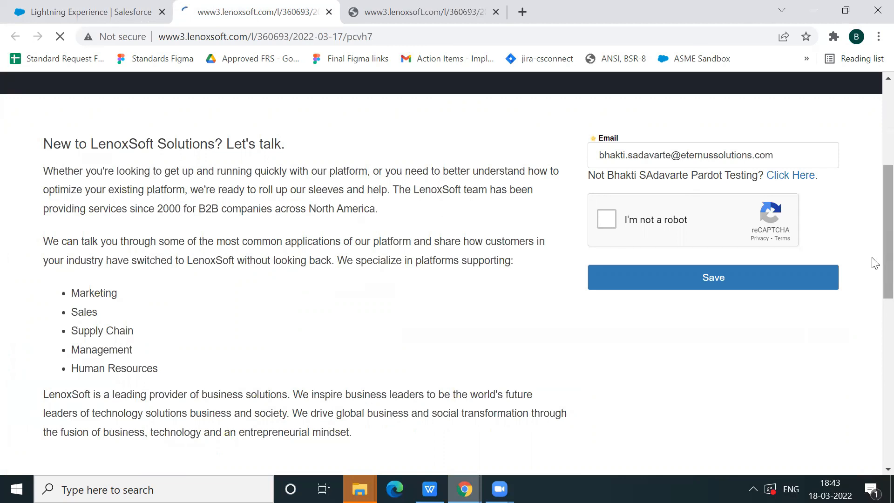
scroll(875, 298, "down", 4)
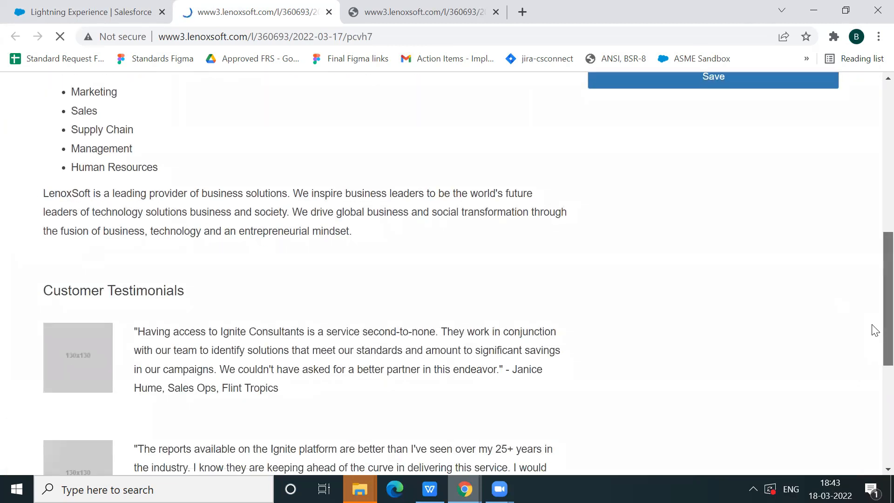
scroll(872, 400, "down", 6)
scroll(873, 326, "up", 1)
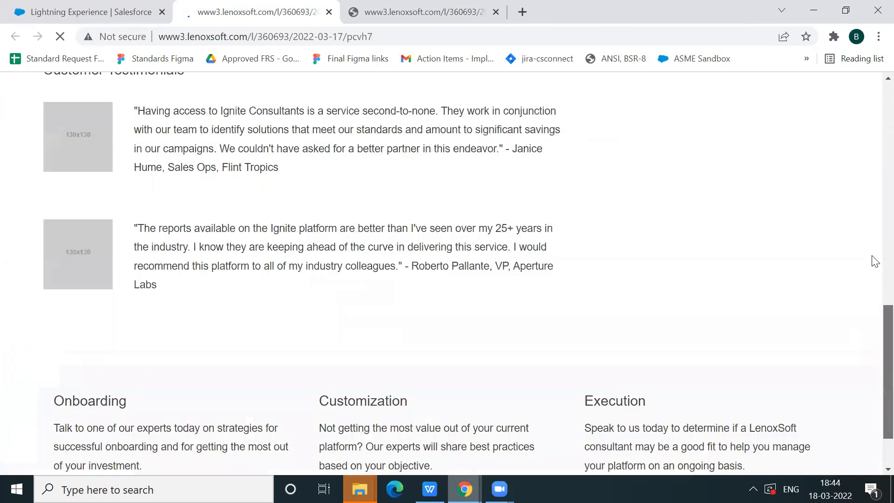
scroll(874, 261, "up", 7)
scroll(872, 158, "up", 6)
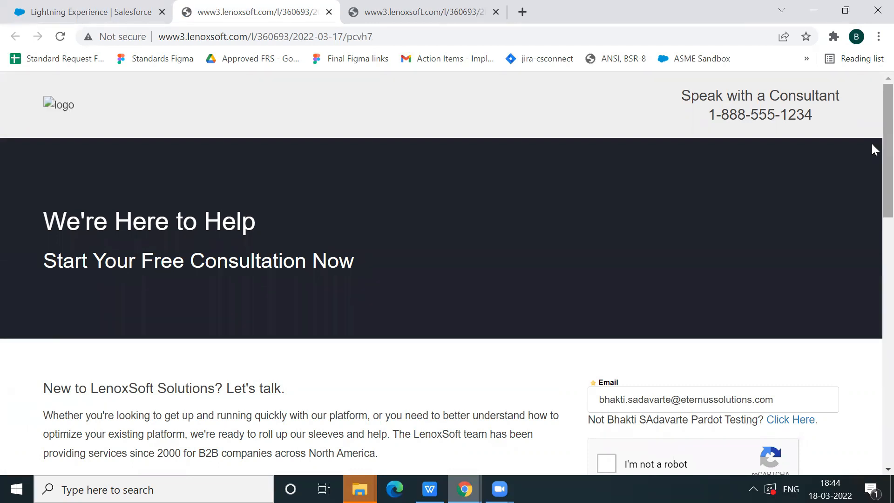
scroll(872, 213, "down", 5)
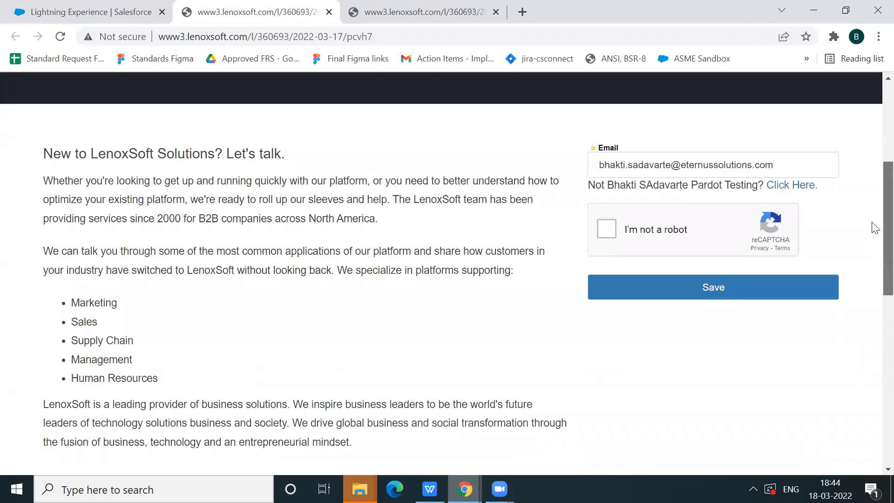
scroll(873, 210, "up", 2)
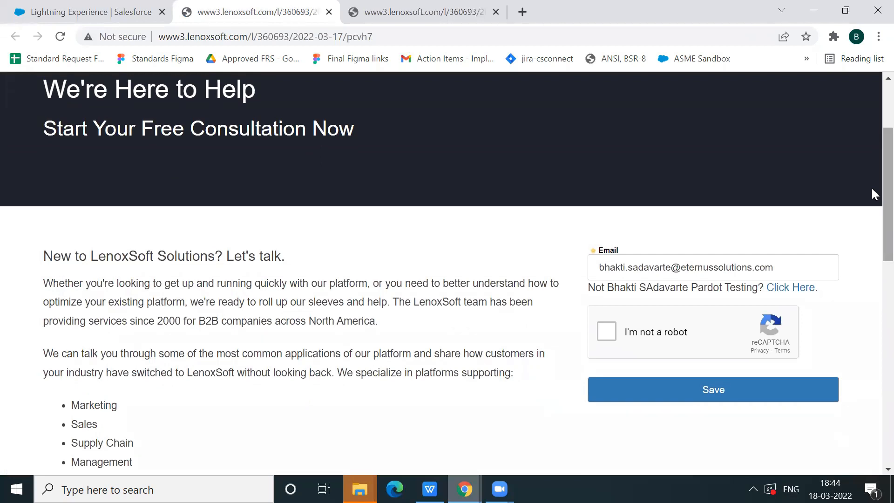
Switch to the Day 11 presentation in WPS Office at the Layout Templates slide
left_click(430, 489)
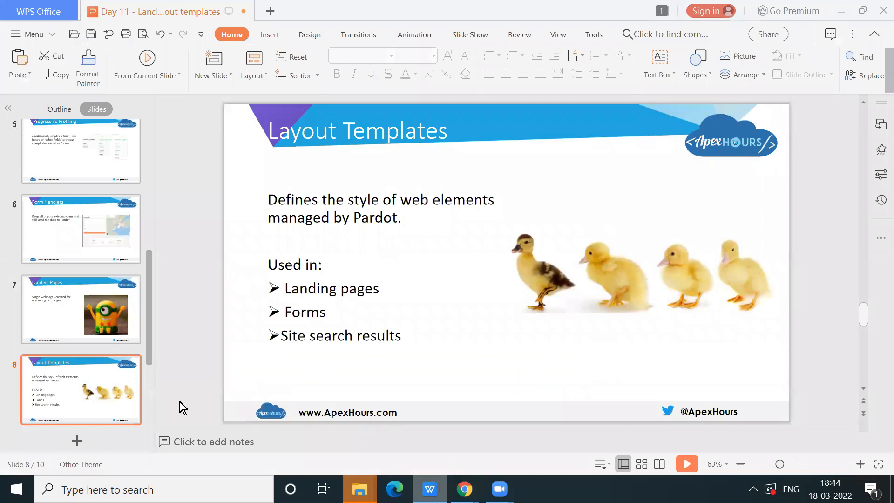